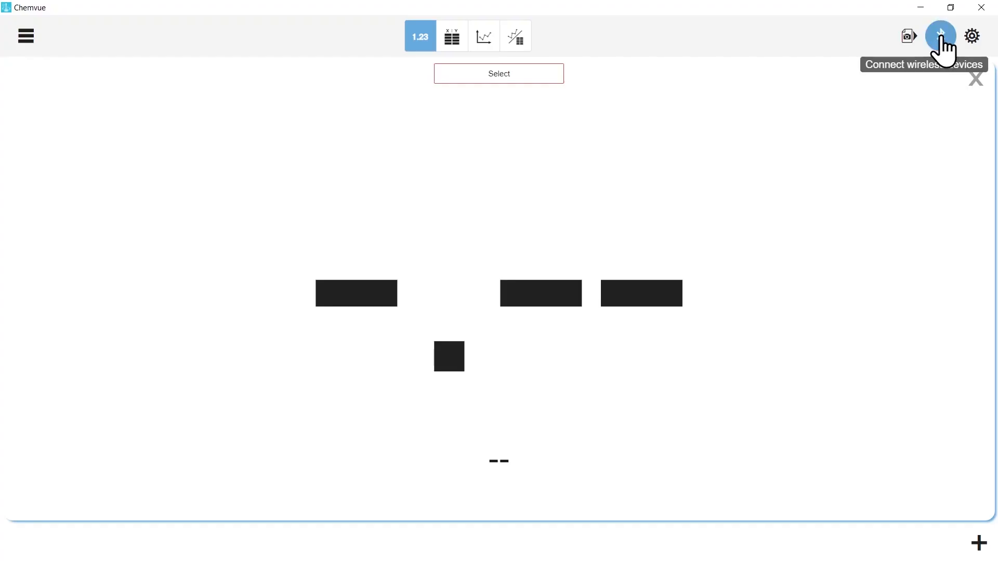
Step: Connect the wireless sensor Conductivity 585-894
click(940, 37)
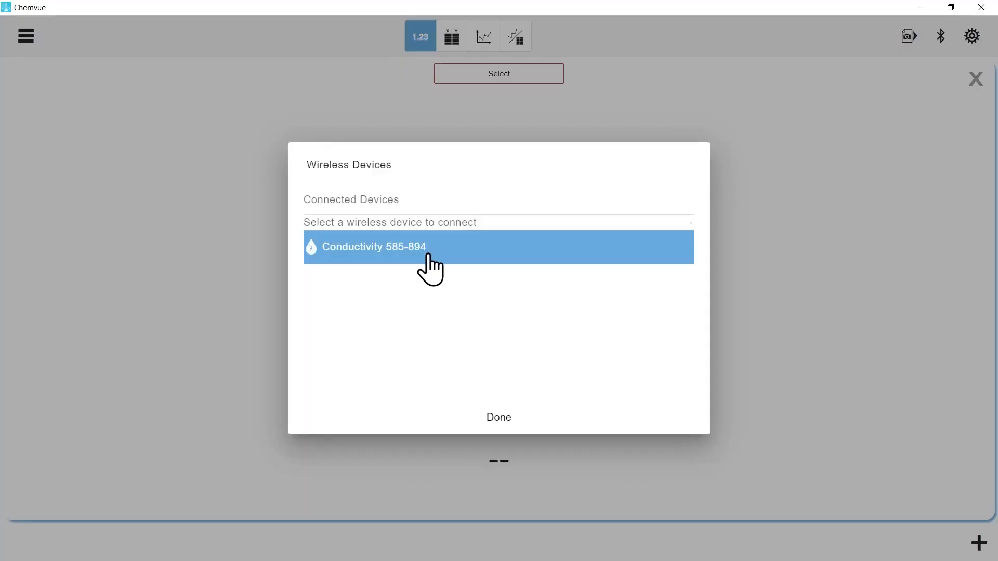
click(430, 254)
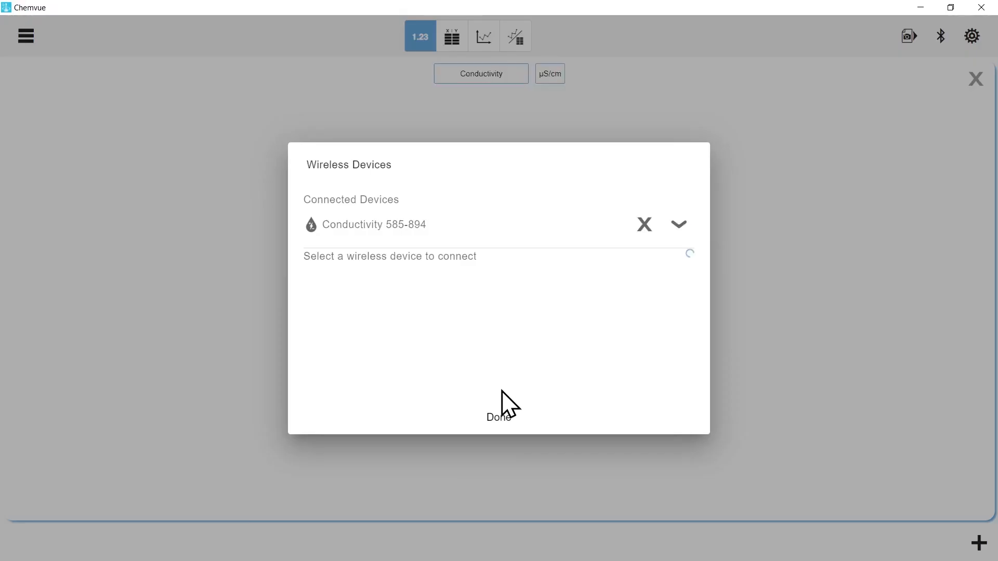
click(499, 418)
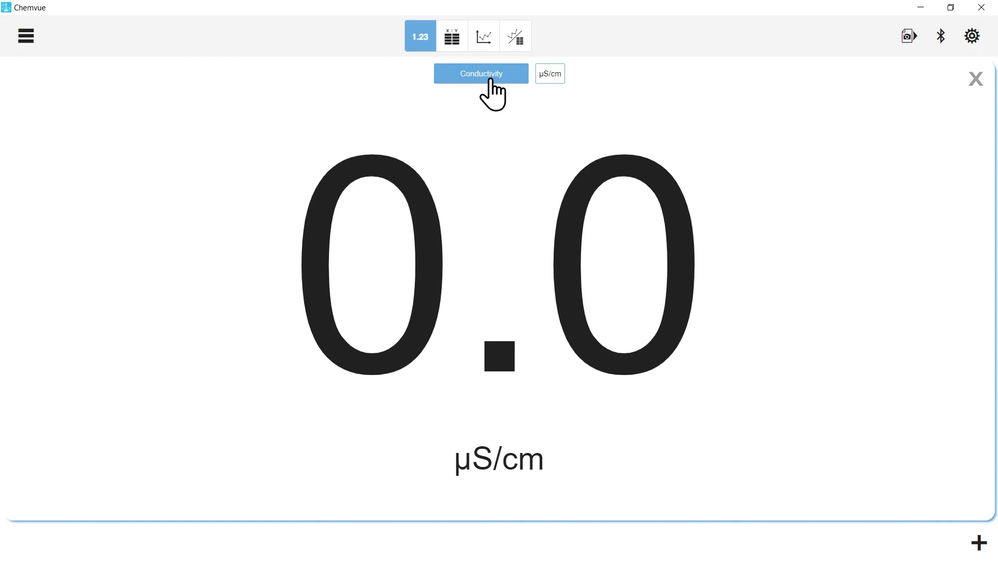
click(505, 90)
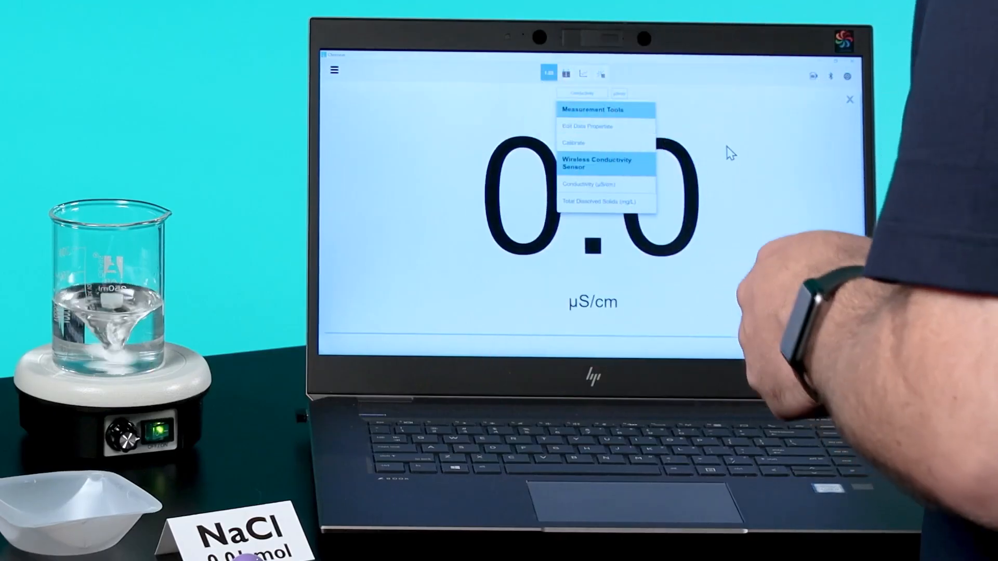
click(650, 166)
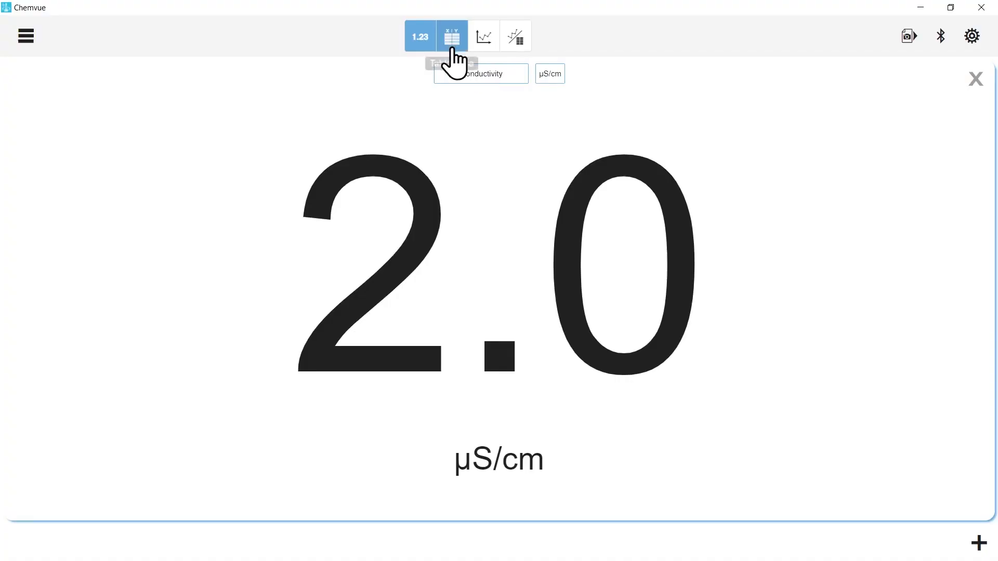
Step: Switch to the combined graph and table page and start recording conductivity over time
click(566, 73)
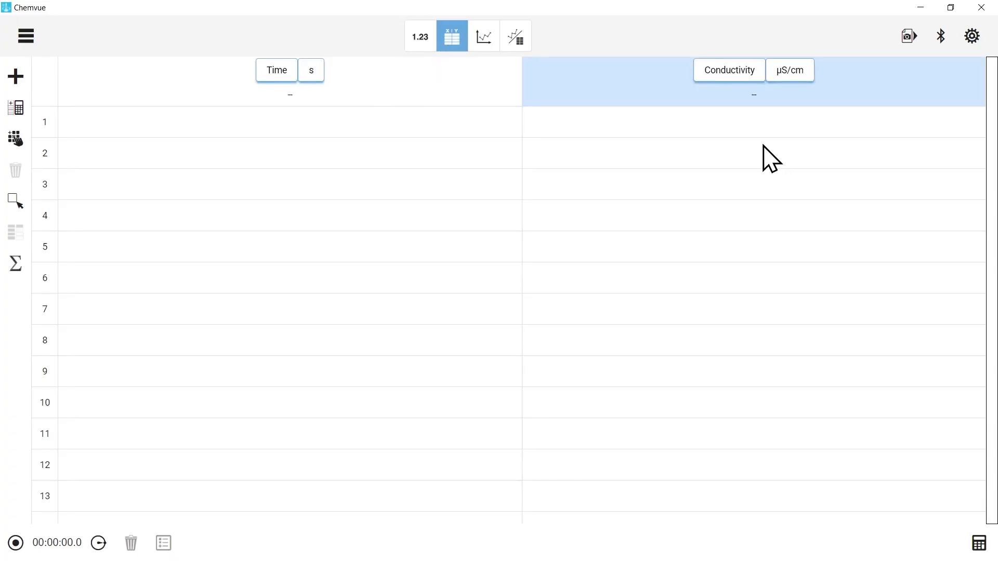
click(490, 42)
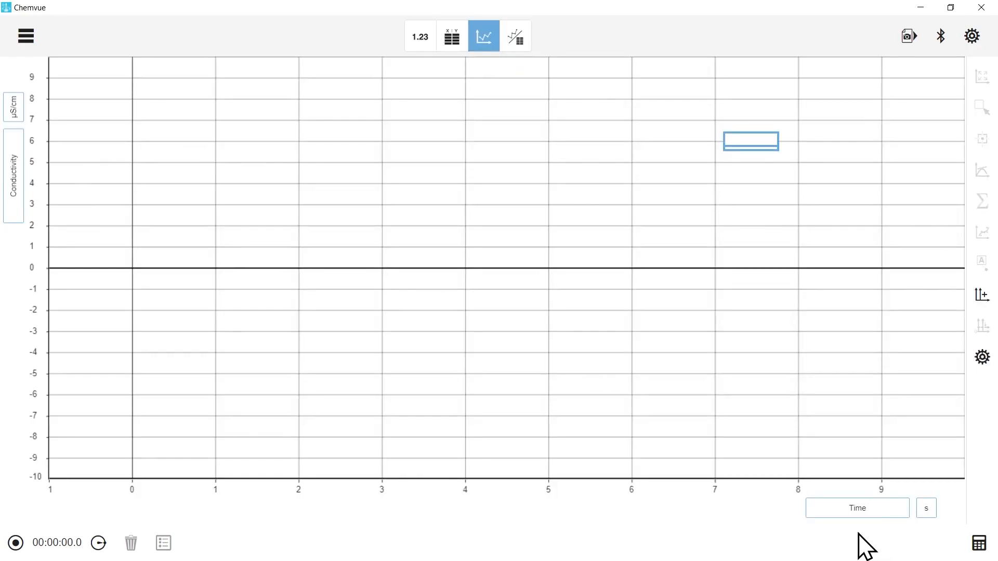
click(516, 41)
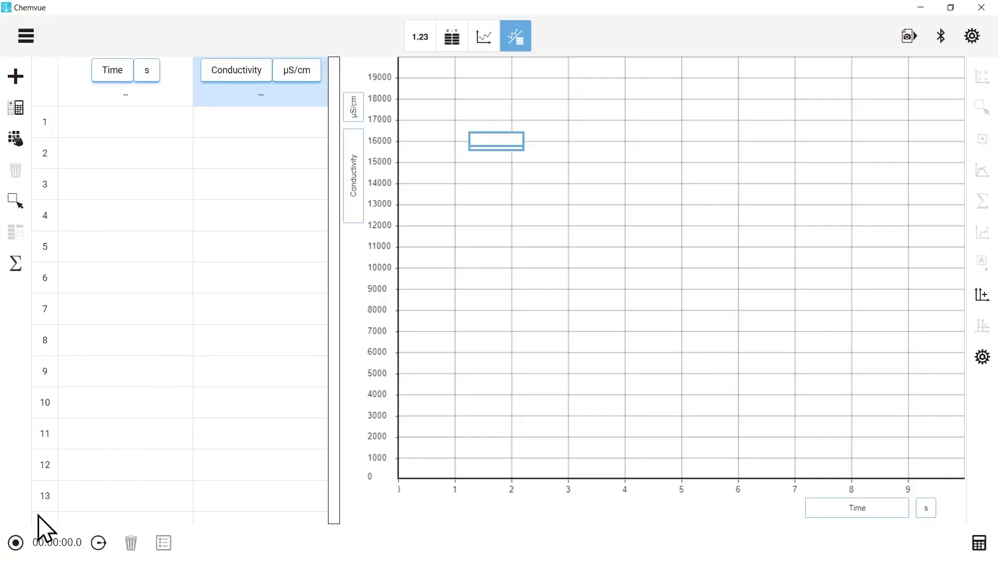
click(16, 543)
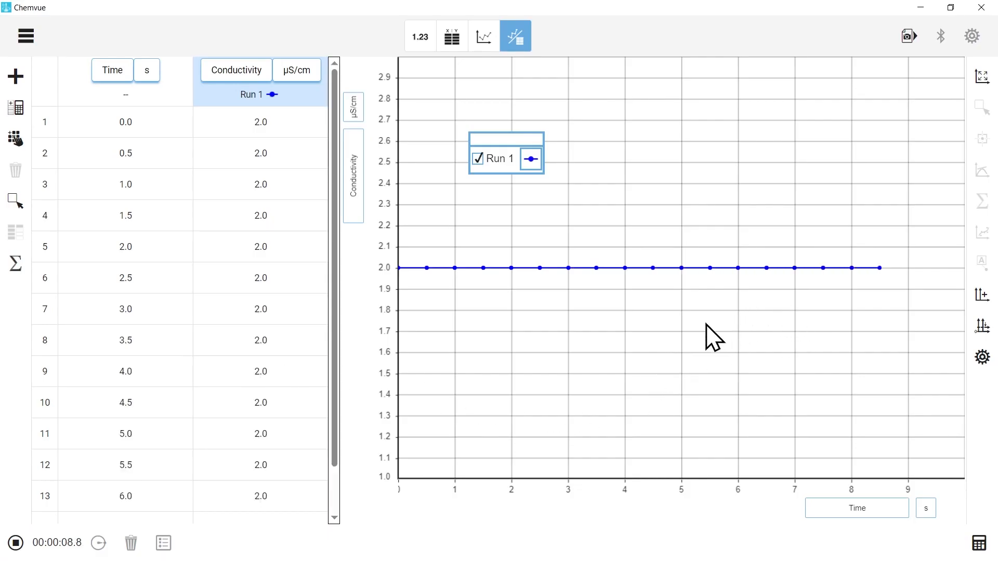
Step: Rescale the live graph to fit all the collected data and stop recording the run
scroll(296, 481, down, 4)
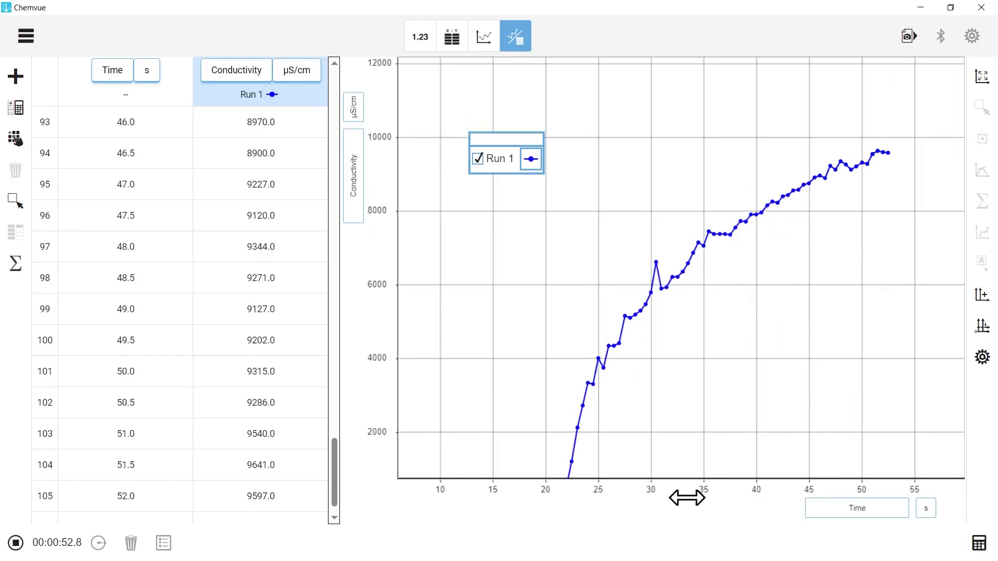
mouse_move(687, 498)
mouse_down()
mouse_move(581, 495)
mouse_move(701, 497)
mouse_up()
drag(379, 151, 379, 189)
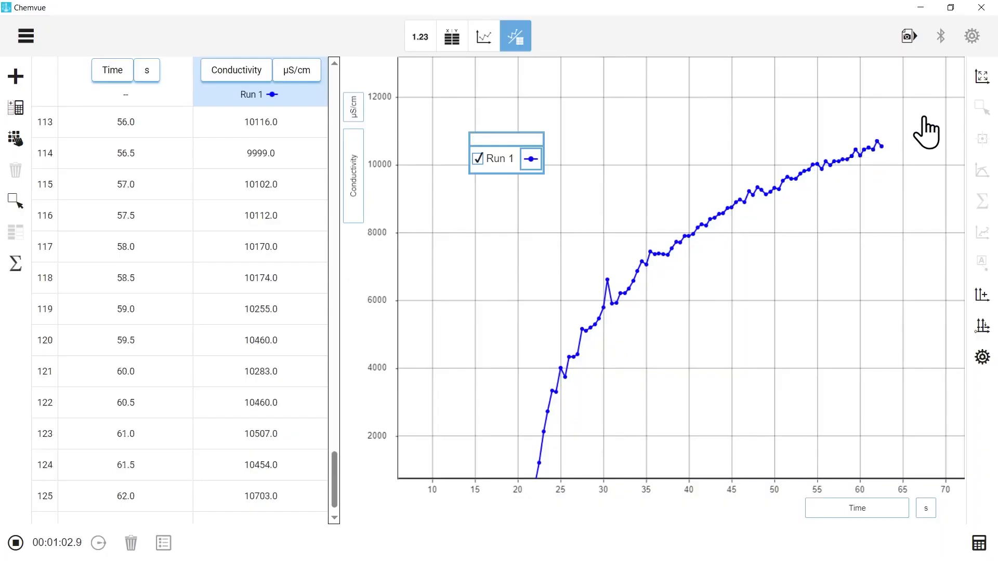
click(982, 83)
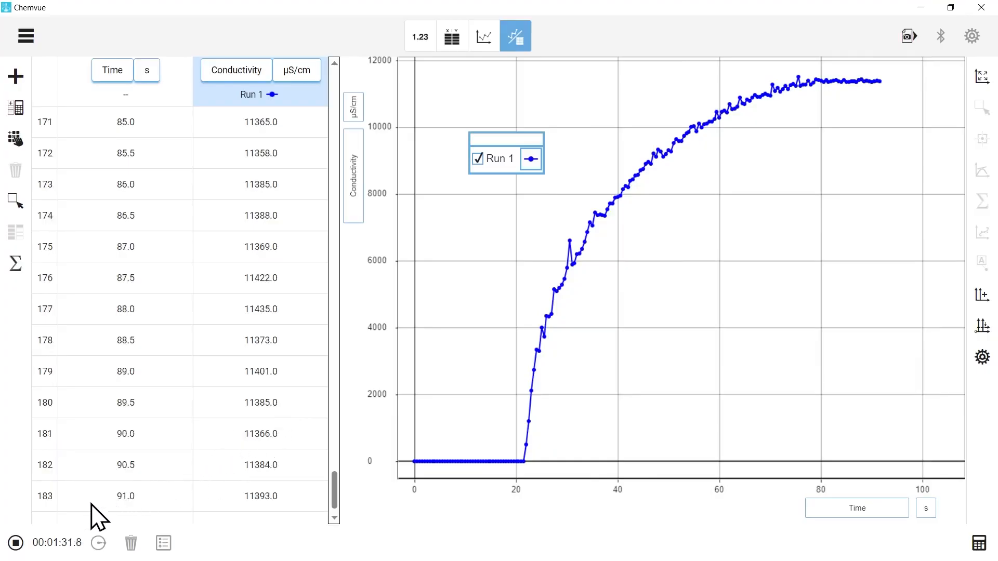
click(15, 543)
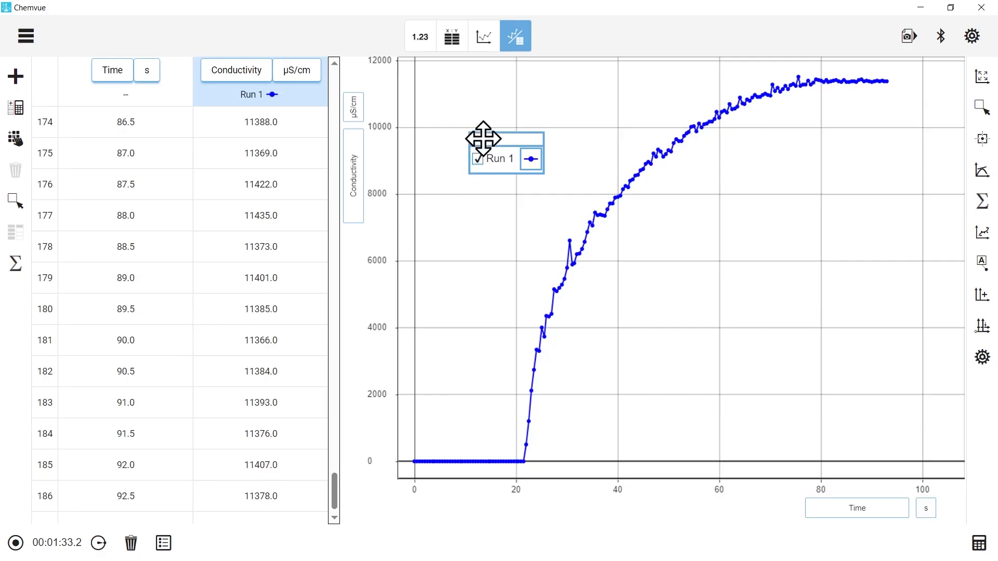
Step: Move the run legend into the empty area below the curve's plateau and rename the run as "Run 1 - NaCl"
drag(483, 138, 819, 203)
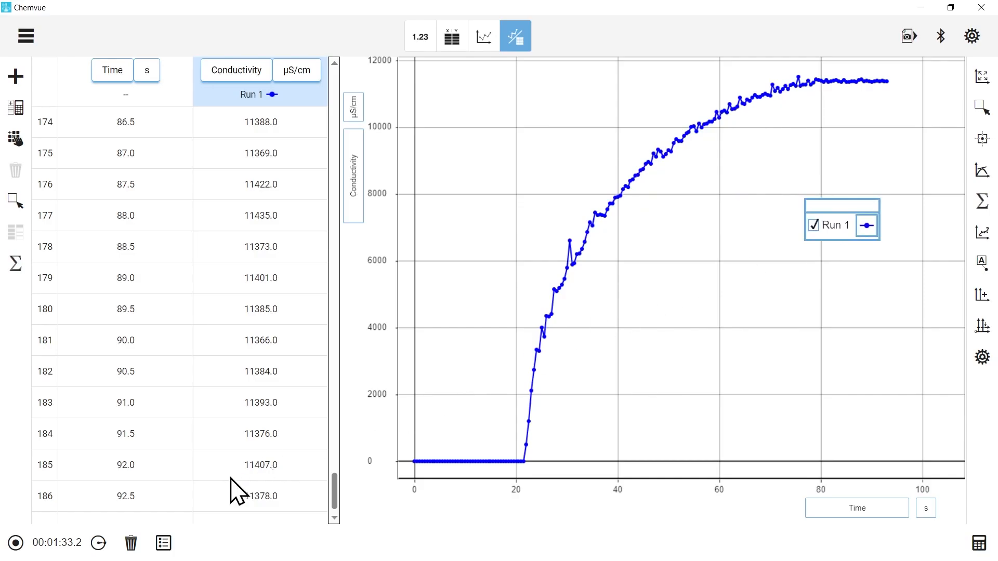
click(164, 543)
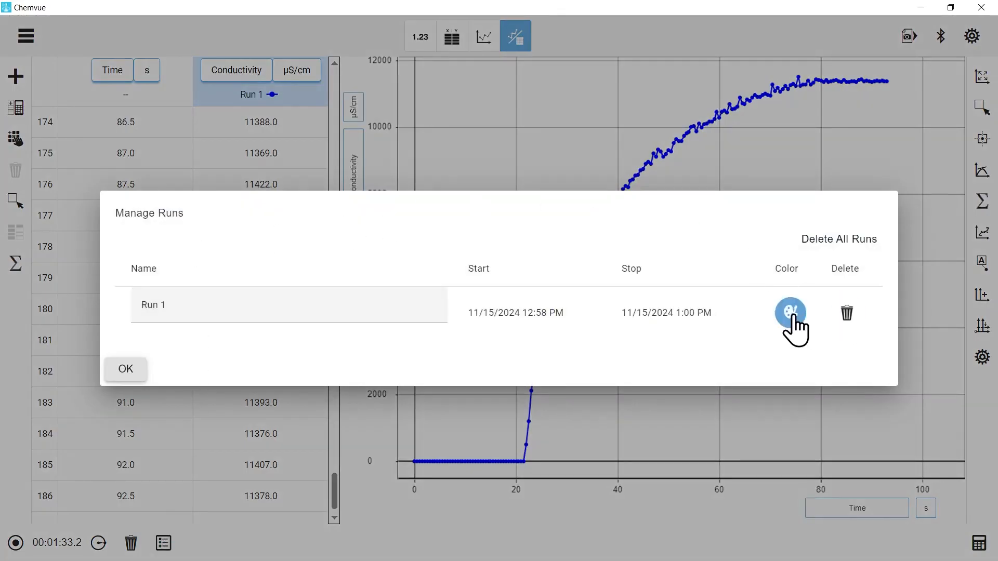
click(301, 308)
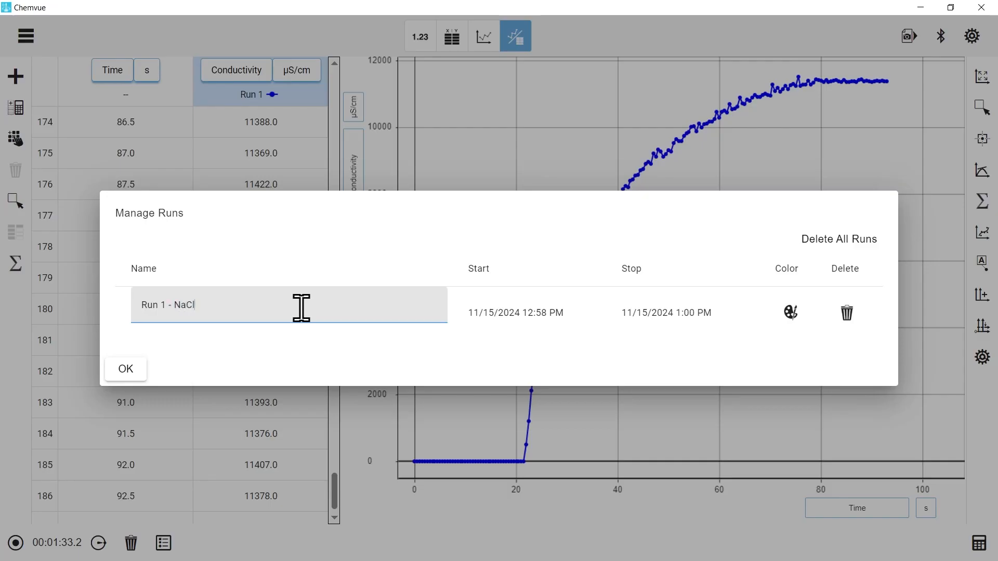
click(125, 372)
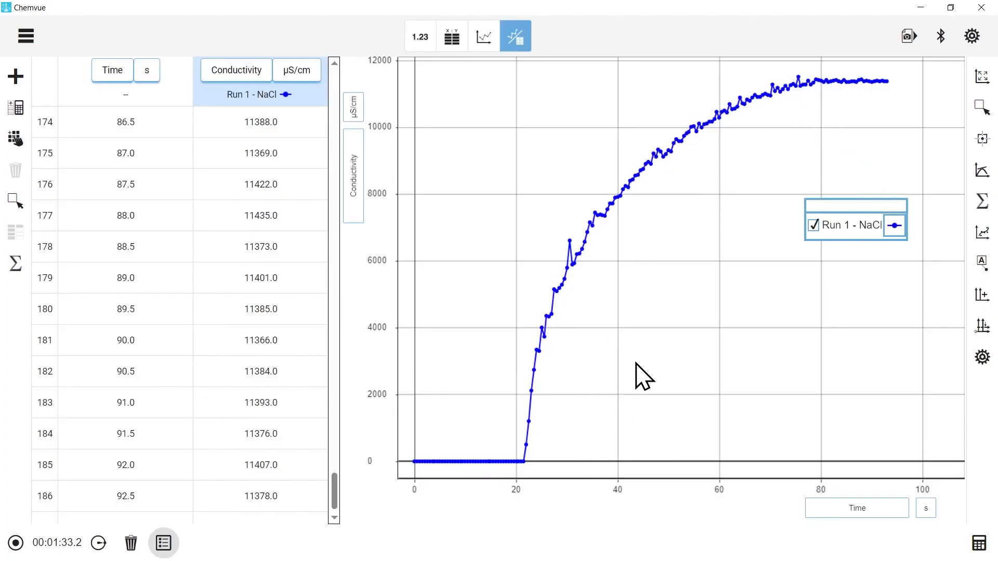
Step: Add a note to a point on the conductivity curve reading "0.01 mol NaCl added"
click(983, 268)
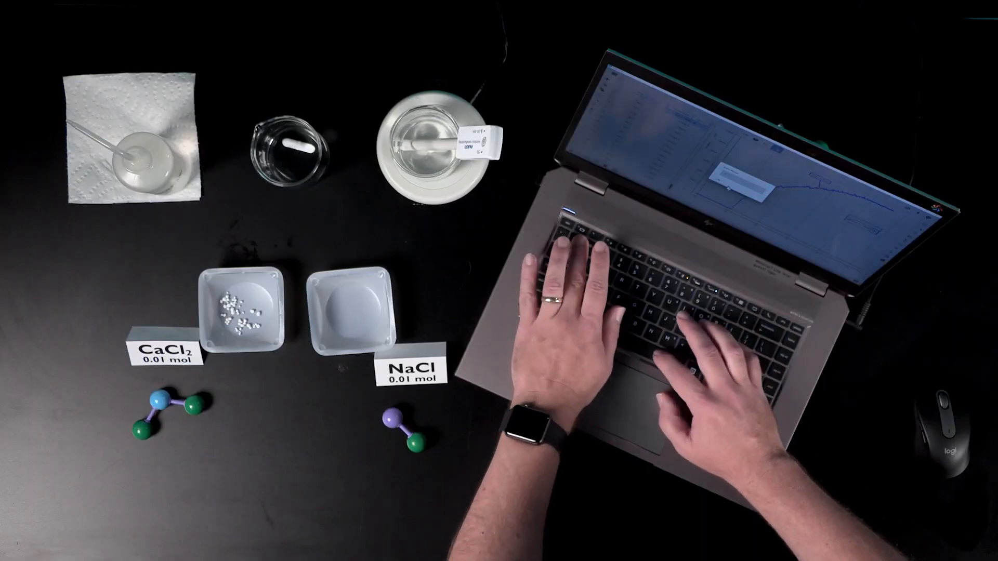
text(0.01 mol NaCl)
text( added)
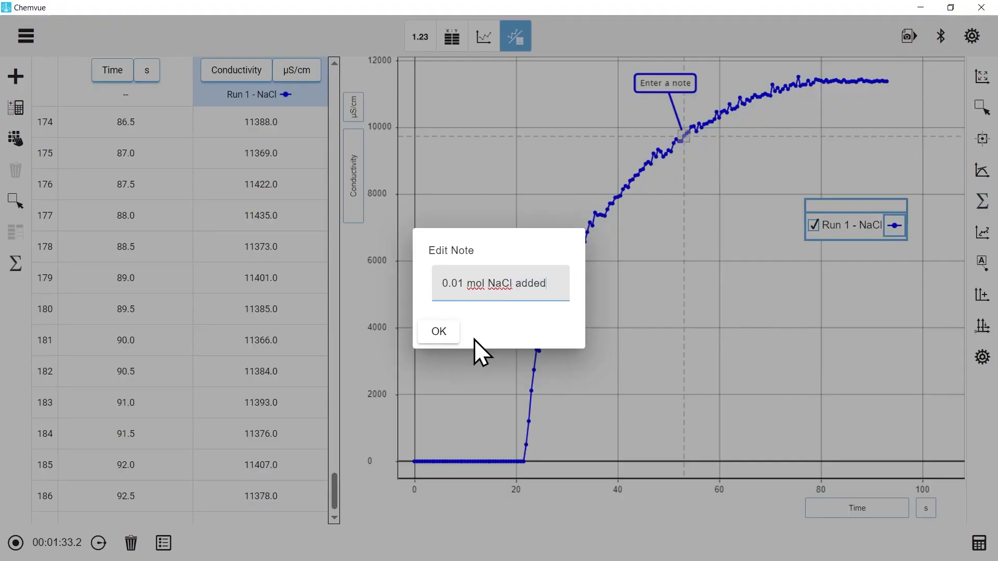
click(425, 337)
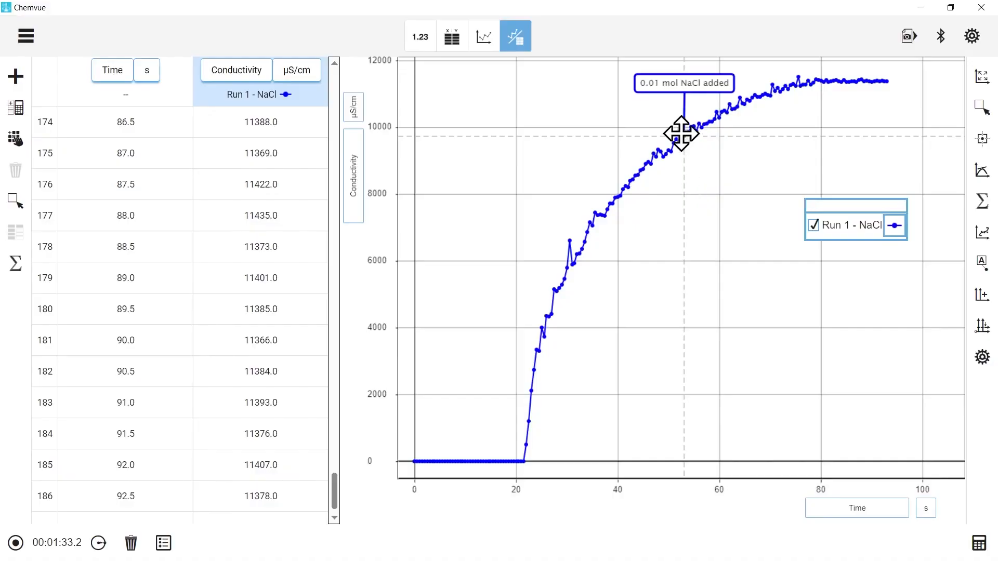
Step: Anchor the NaCl note at the point where conductivity starts to rise and move its label into the open space beside the curve
mouse_move(681, 134)
mouse_down()
mouse_move(606, 294)
mouse_move(588, 393)
mouse_up()
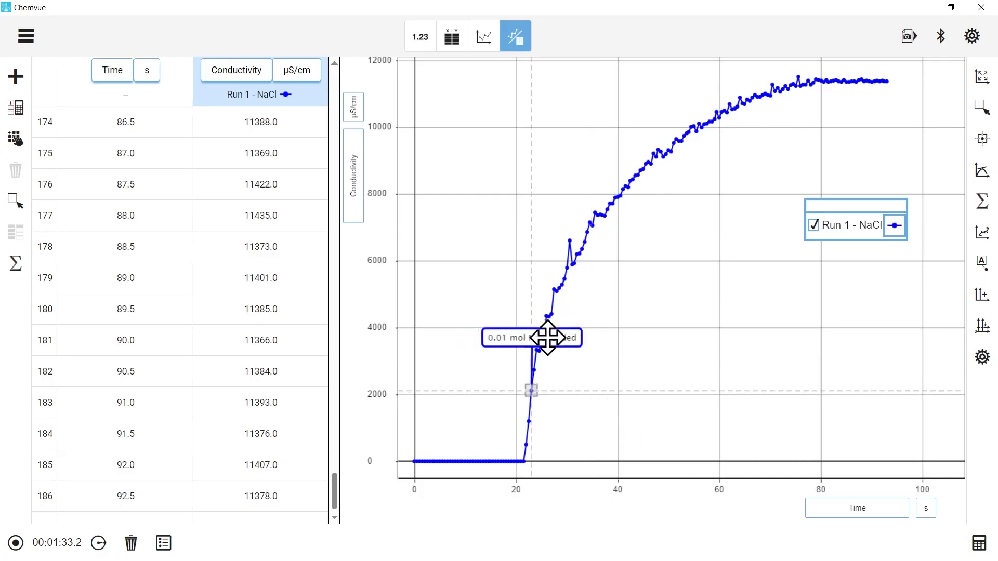
click(506, 316)
click(506, 315)
click(506, 315)
click(507, 316)
click(507, 315)
click(557, 315)
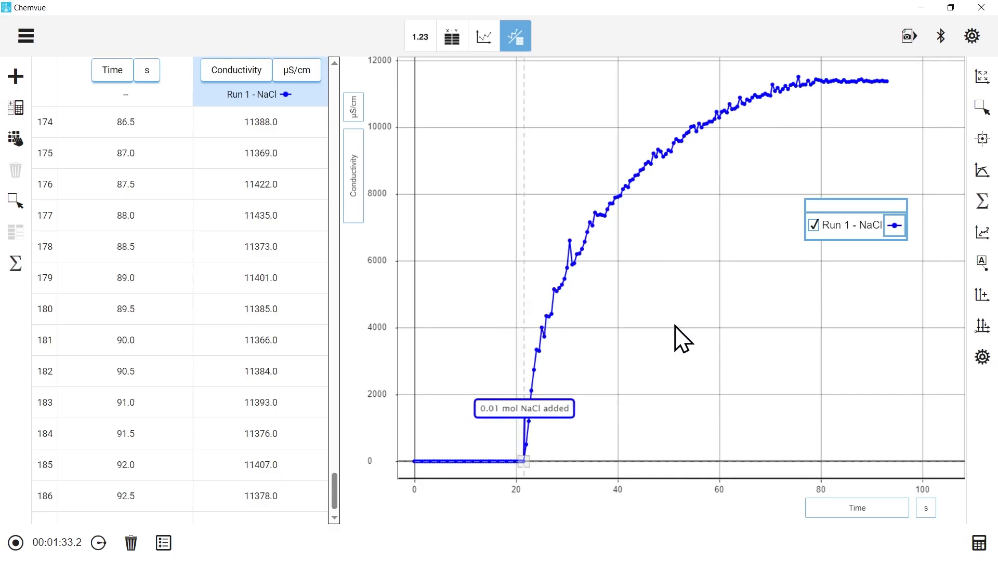
drag(561, 414, 650, 321)
Step: Change the note text to "0.01 mol NaCl added to 100 mL water"
click(563, 322)
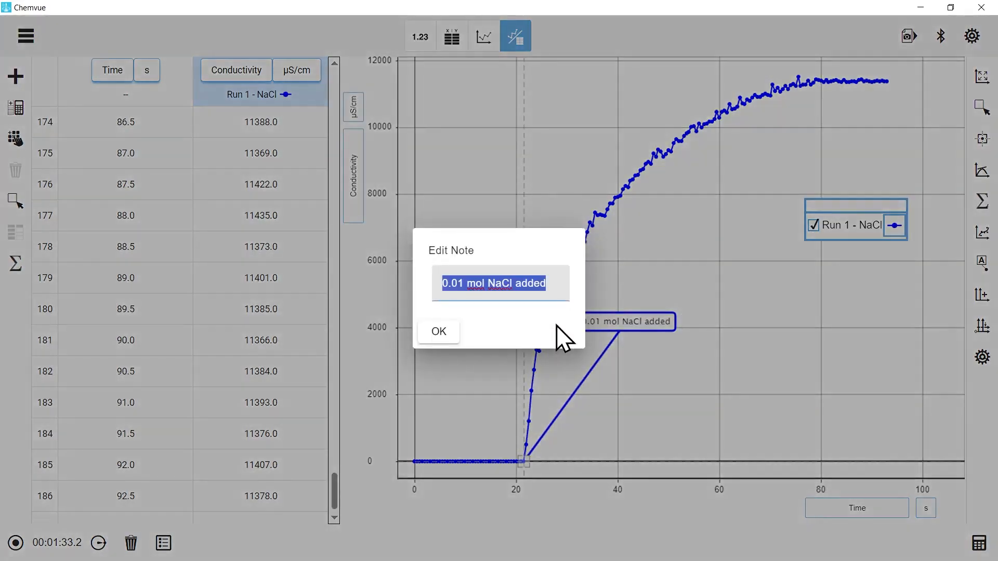
click(550, 285)
text(t)
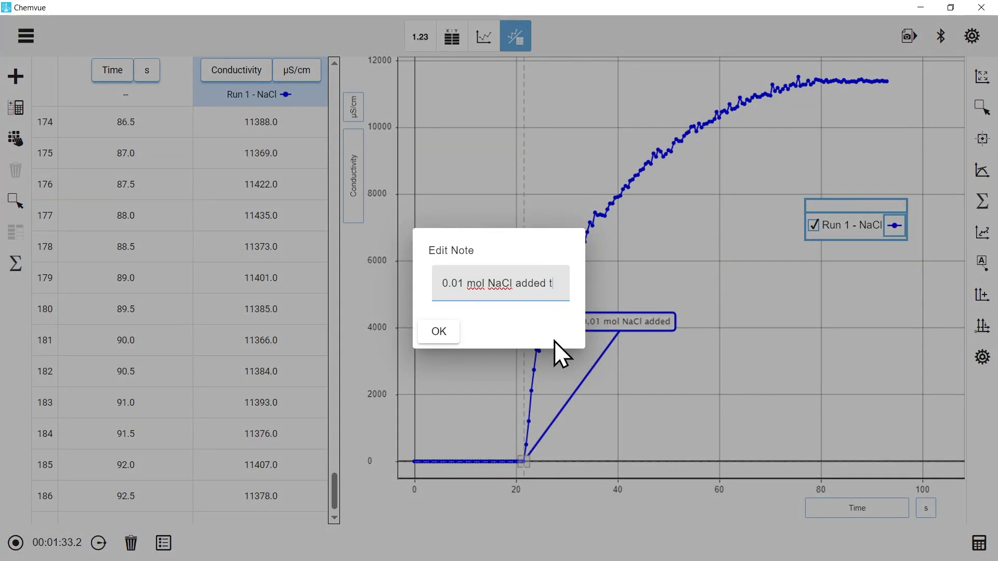
text(o 100 mL water)
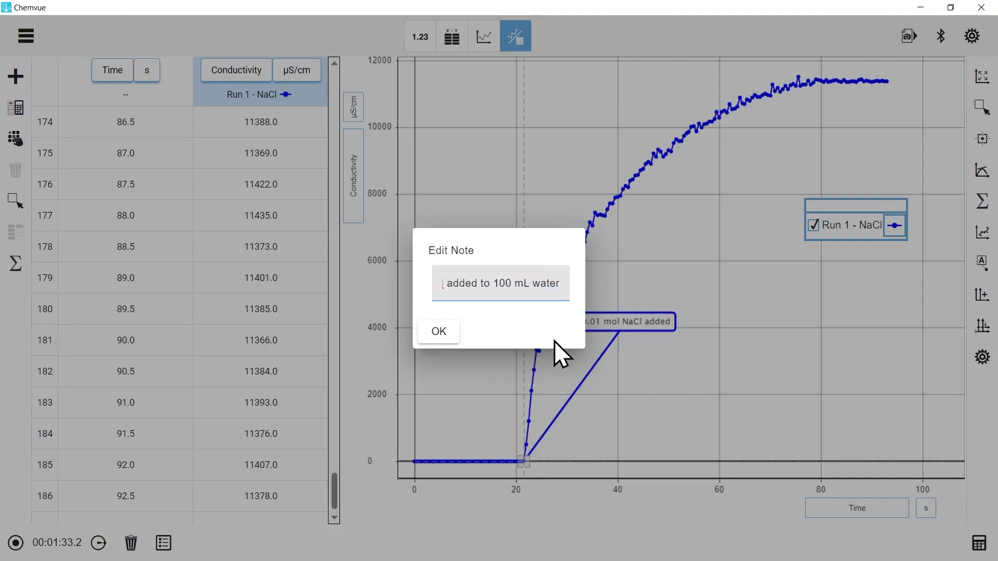
click(442, 332)
click(674, 411)
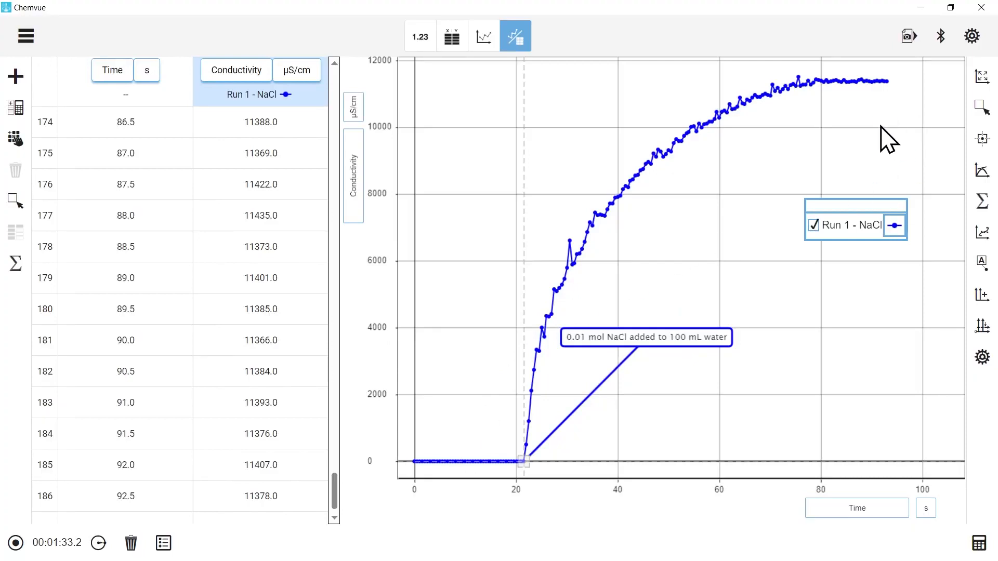
Step: Show the coordinates of a point and place the marker on the flat baseline at 10.0 s
click(981, 141)
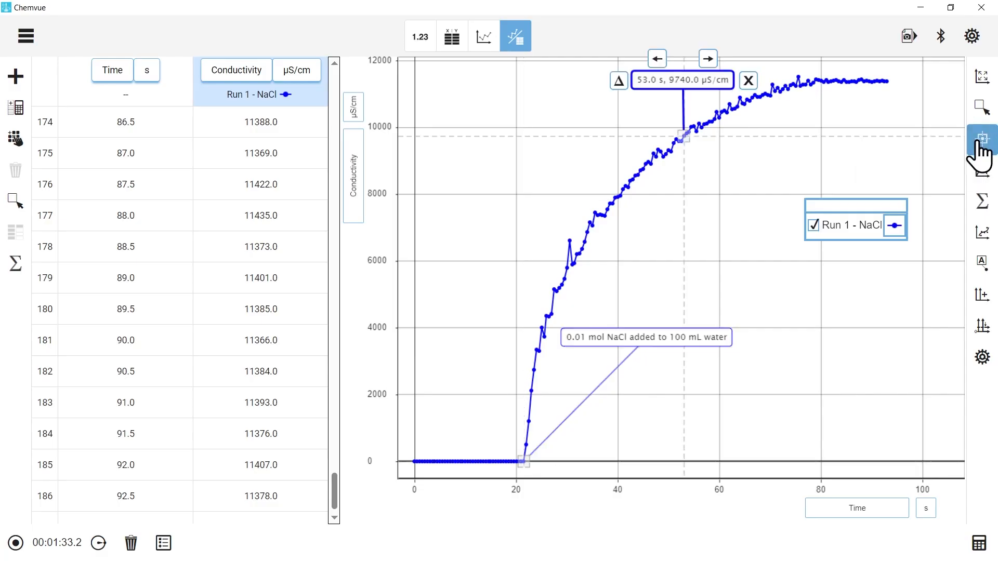
drag(702, 78, 750, 185)
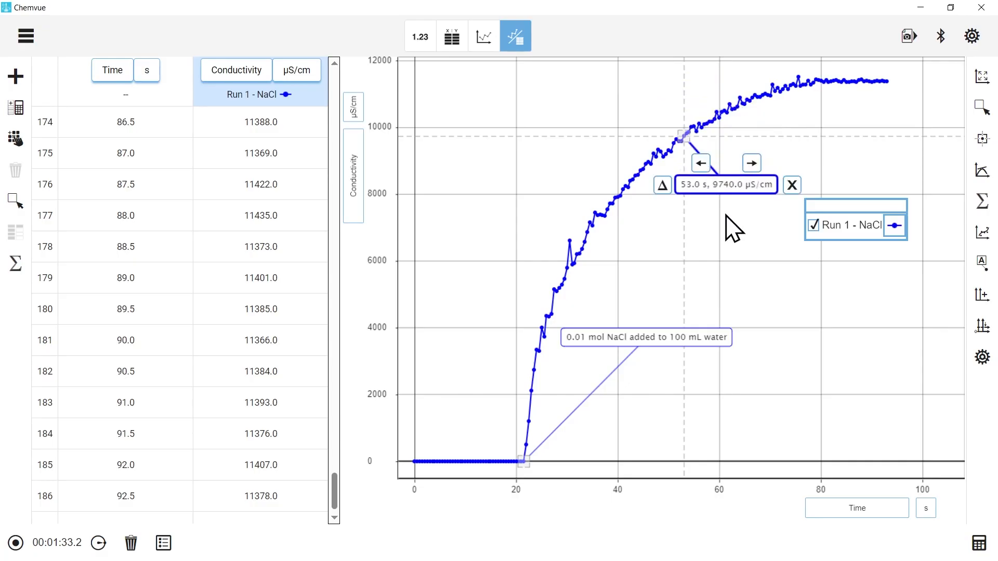
click(694, 198)
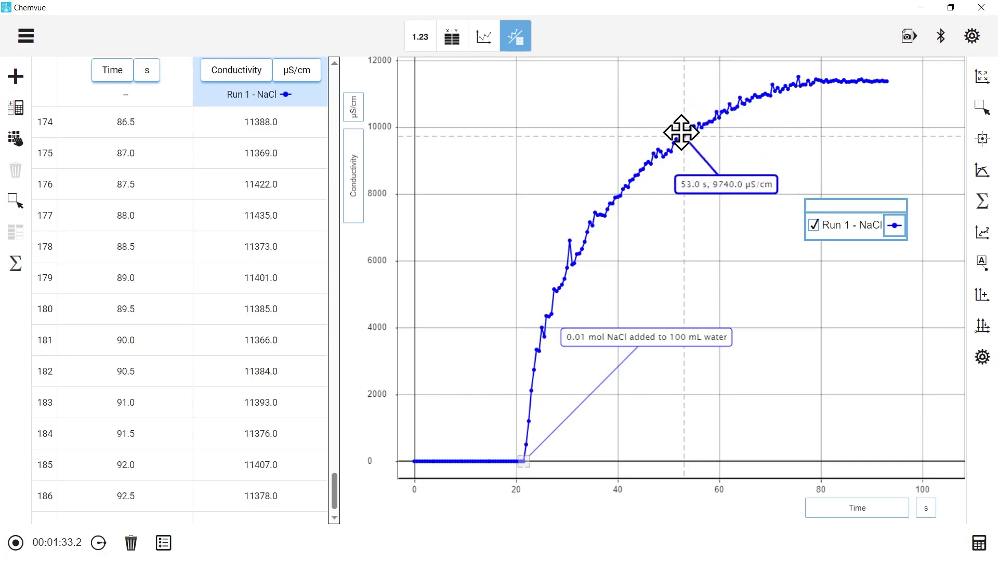
mouse_move(681, 135)
mouse_down()
mouse_move(566, 193)
mouse_move(481, 334)
mouse_move(466, 461)
mouse_move(486, 363)
mouse_move(463, 330)
mouse_up()
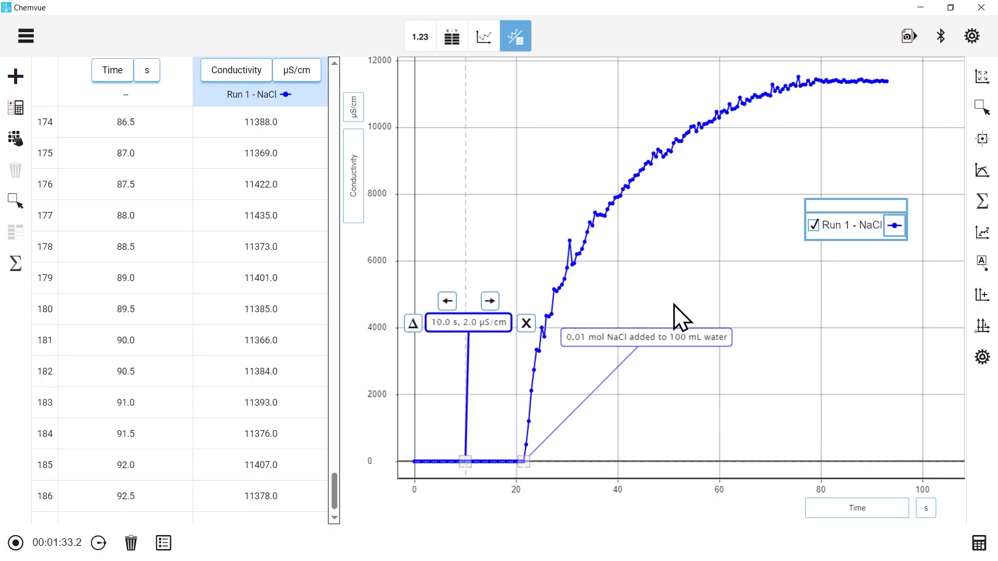
Step: Add a second coordinates marker on the plateau at 91.5 s and place its label just below the curve
click(981, 140)
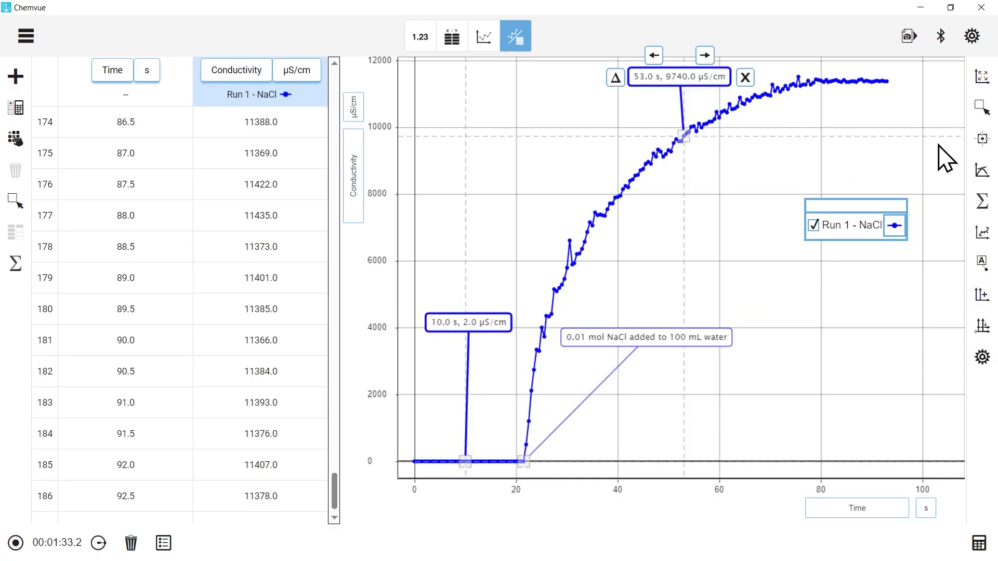
mouse_move(691, 132)
mouse_down()
mouse_move(862, 96)
mouse_move(880, 81)
mouse_up()
drag(800, 67, 879, 136)
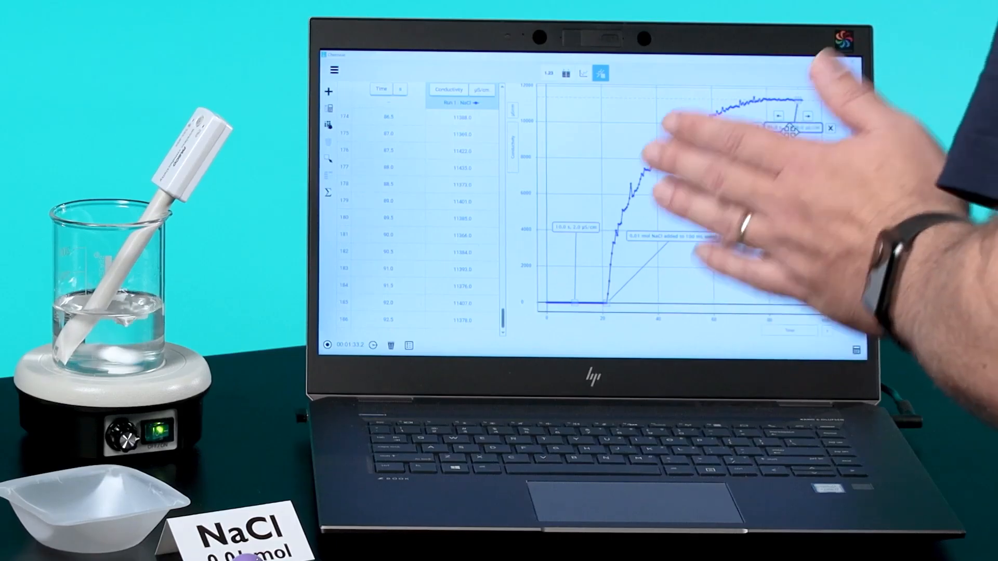
click(787, 131)
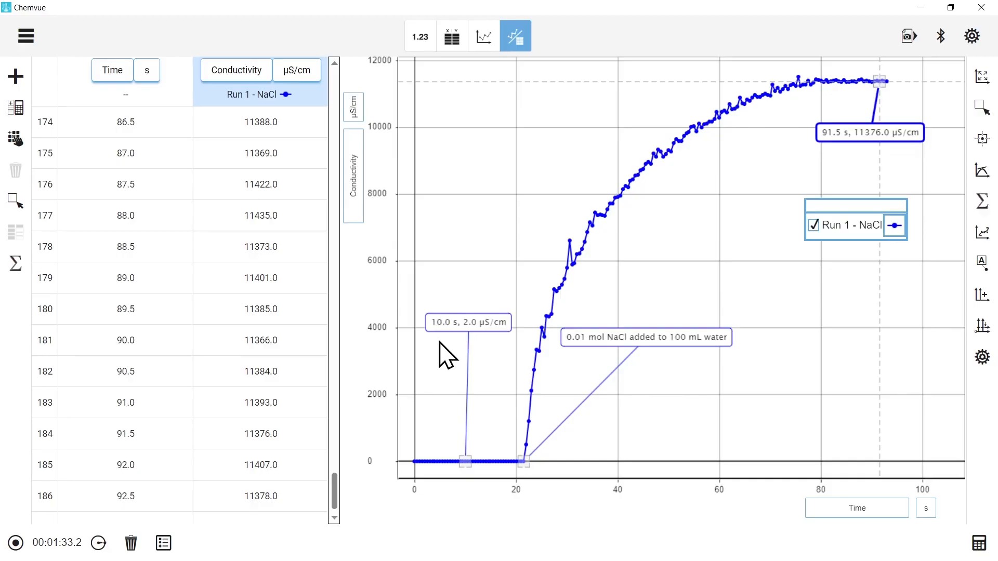
Step: Show the delta tool from the 10.0 s marker, extend it to the plateau near 84.5 s, and move its labels clear of the plot lines
drag(452, 318, 481, 327)
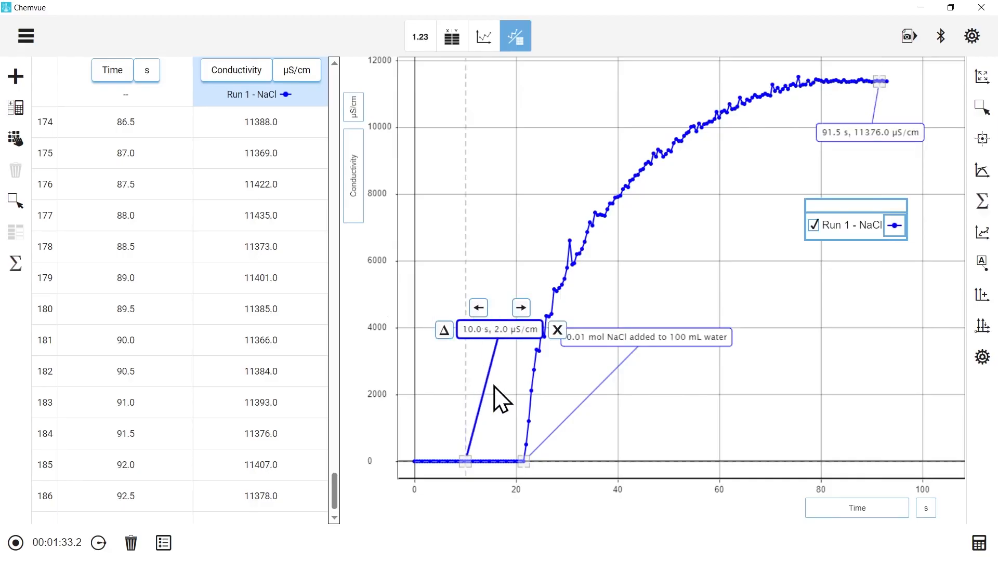
click(444, 330)
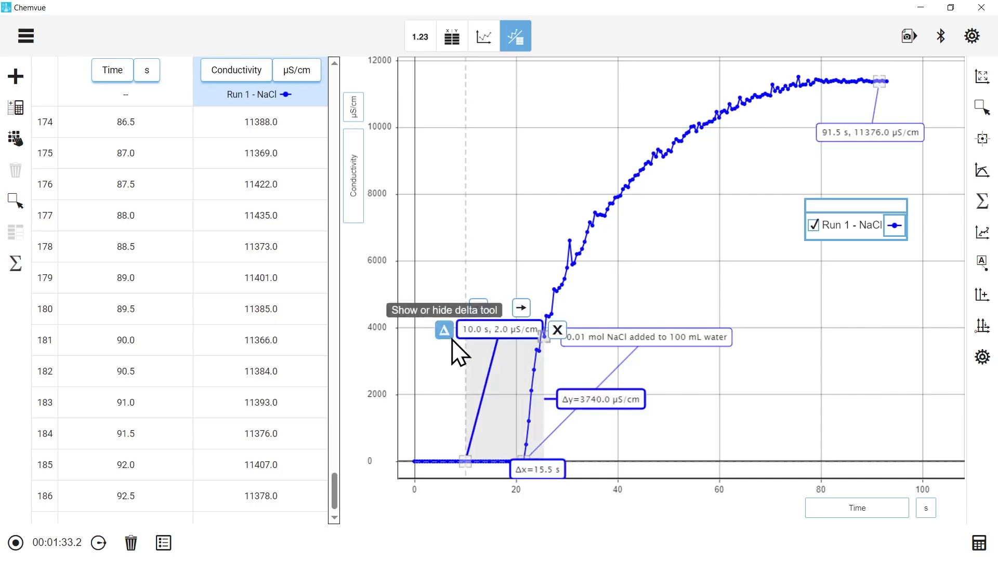
drag(545, 341, 842, 79)
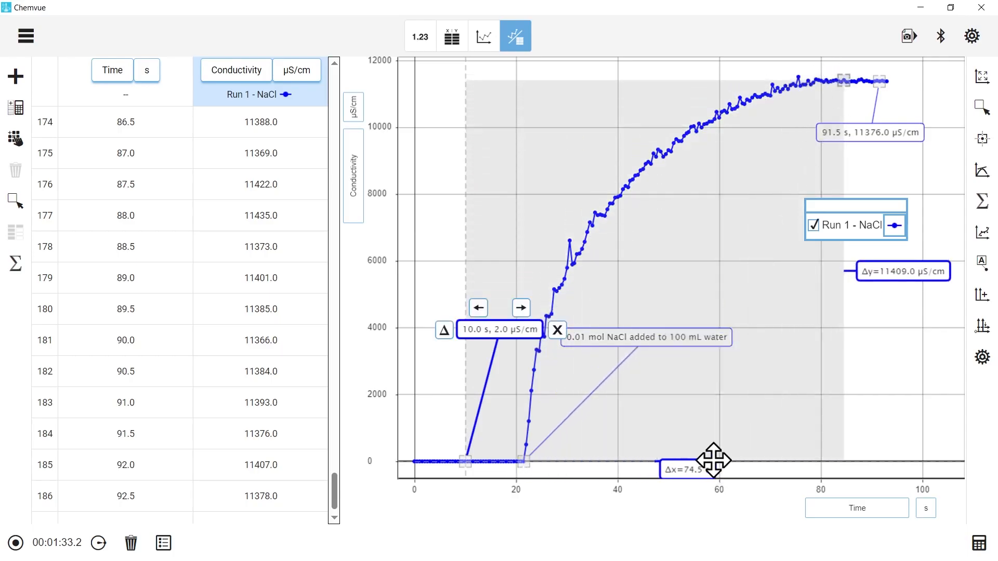
drag(697, 468, 681, 409)
drag(914, 271, 911, 281)
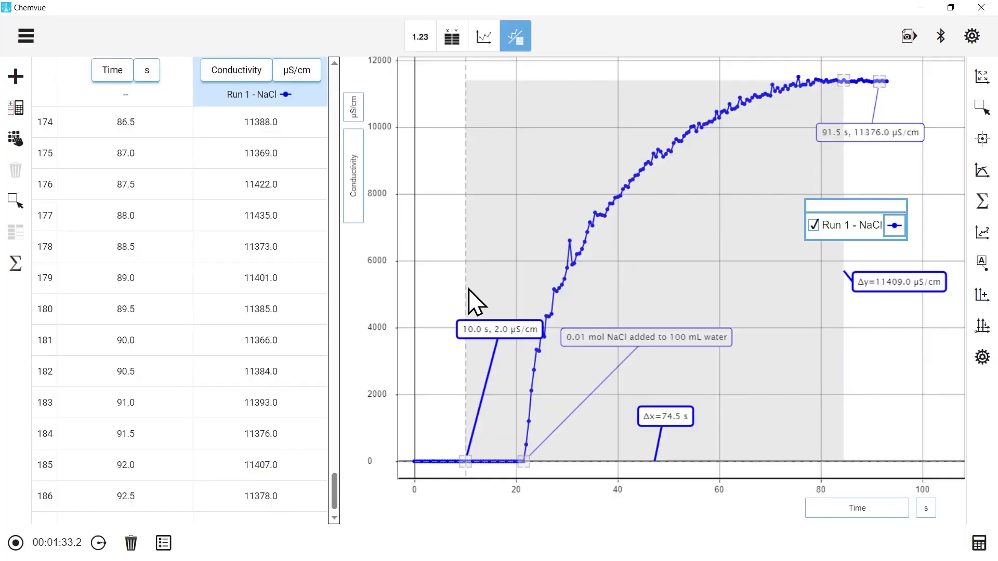
Step: Hide the delta tool and remove the coordinates marker at 10.0 s
click(443, 330)
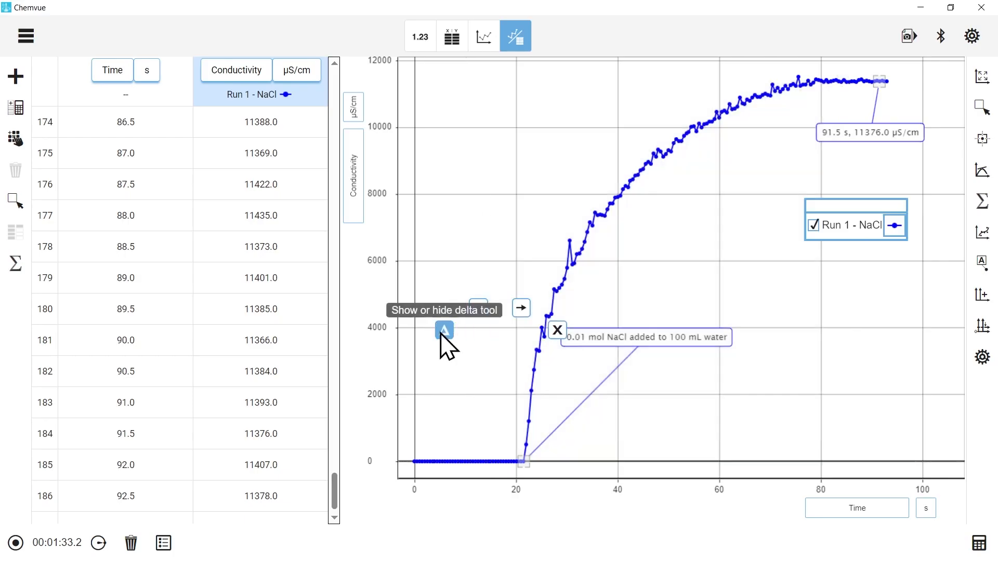
click(556, 332)
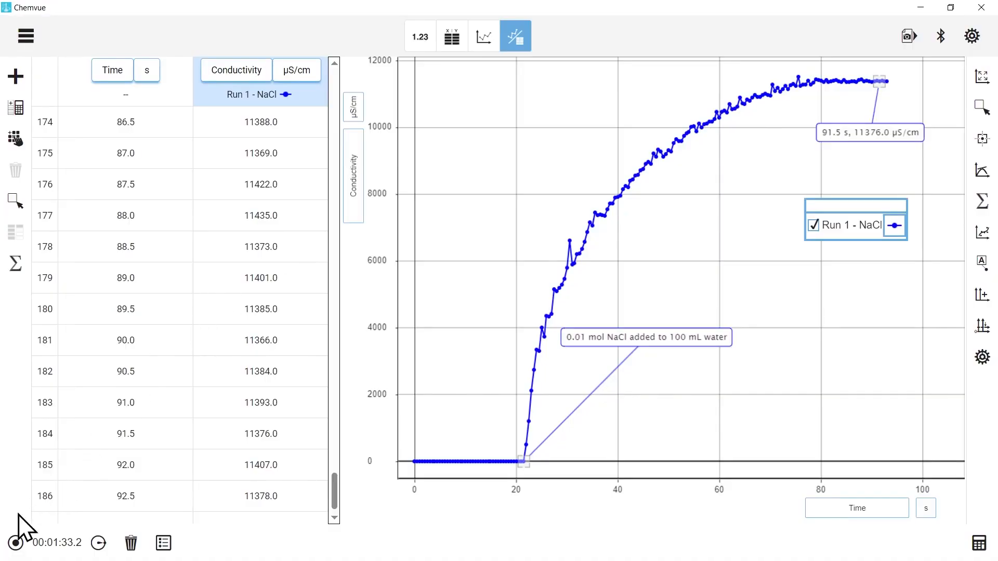
Step: Start recording a second run, display Run 1 - NaCl alongside it, and move the legend into the open space below the NaCl curve
click(15, 544)
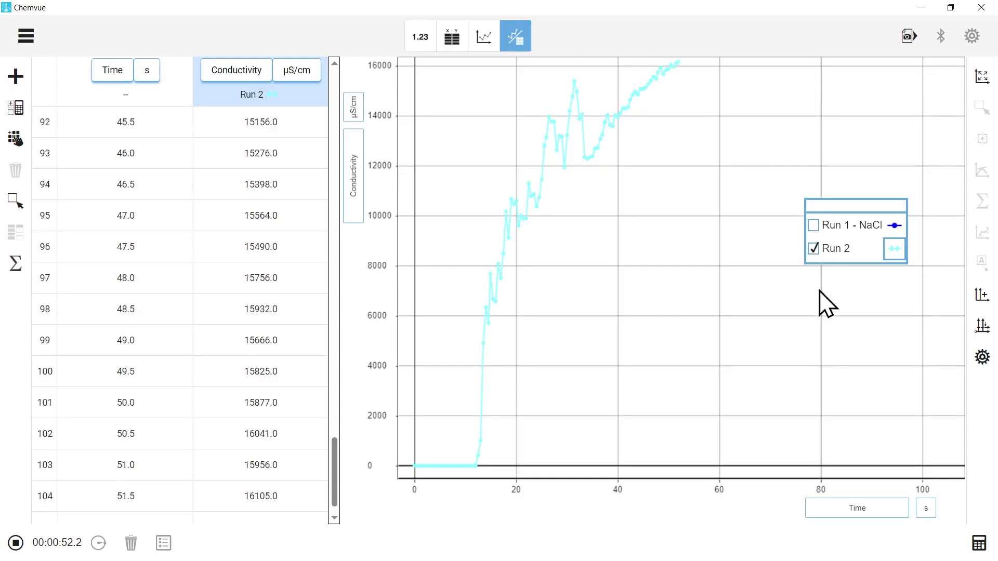
click(813, 225)
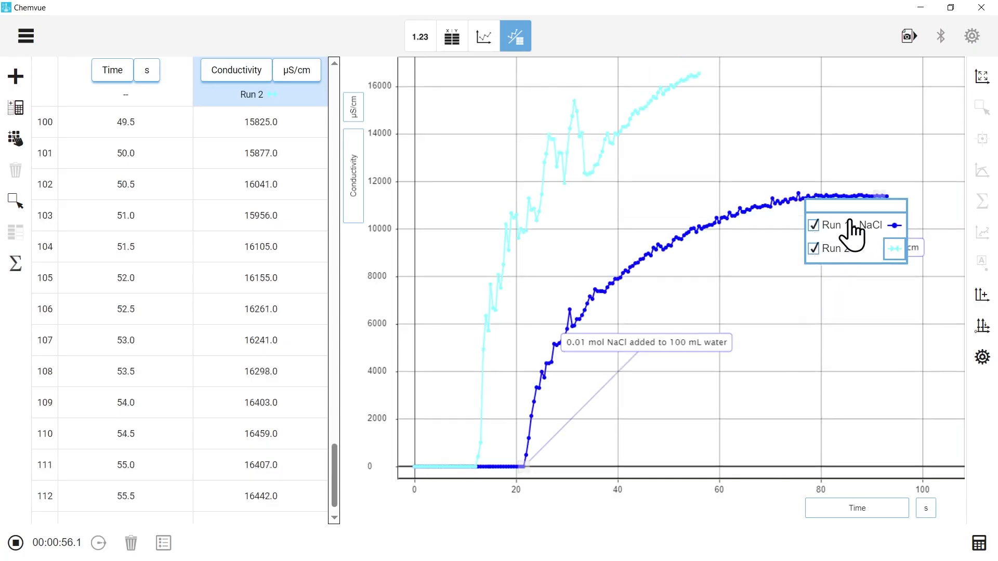
drag(846, 204, 840, 332)
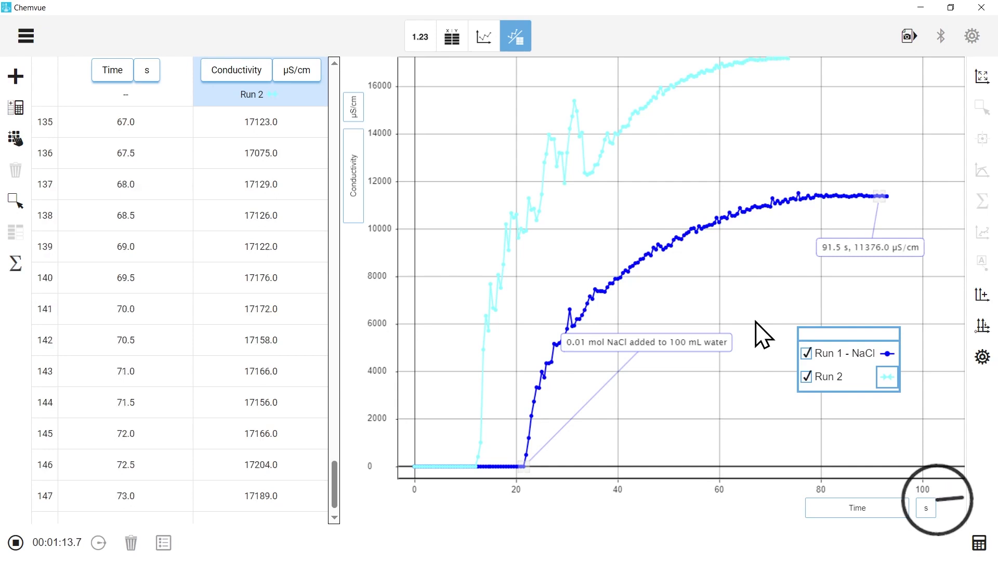
Step: Rescale the conductivity axis to reach 18000 µS/cm and stop recording once the second run levels off
drag(380, 76, 380, 122)
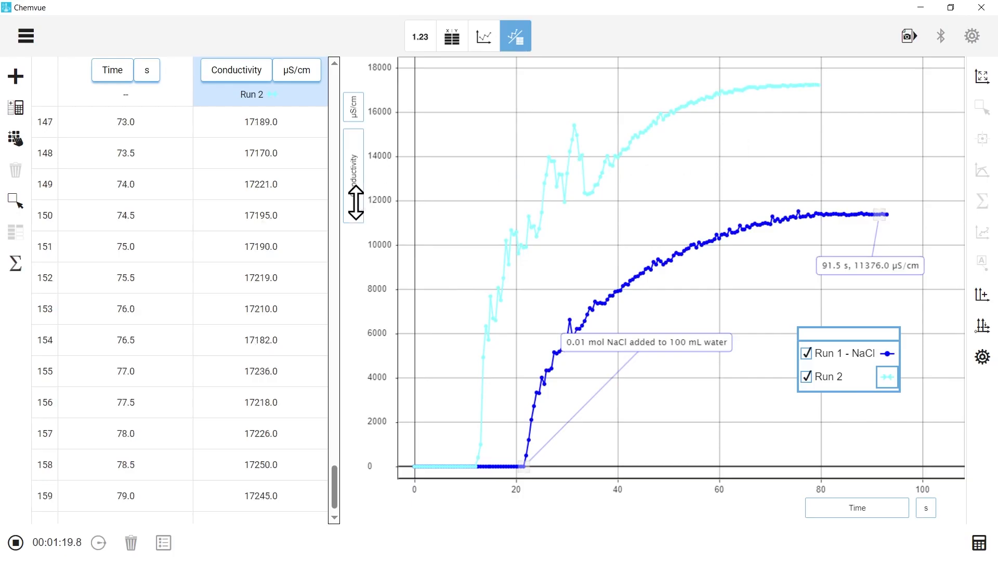
click(17, 540)
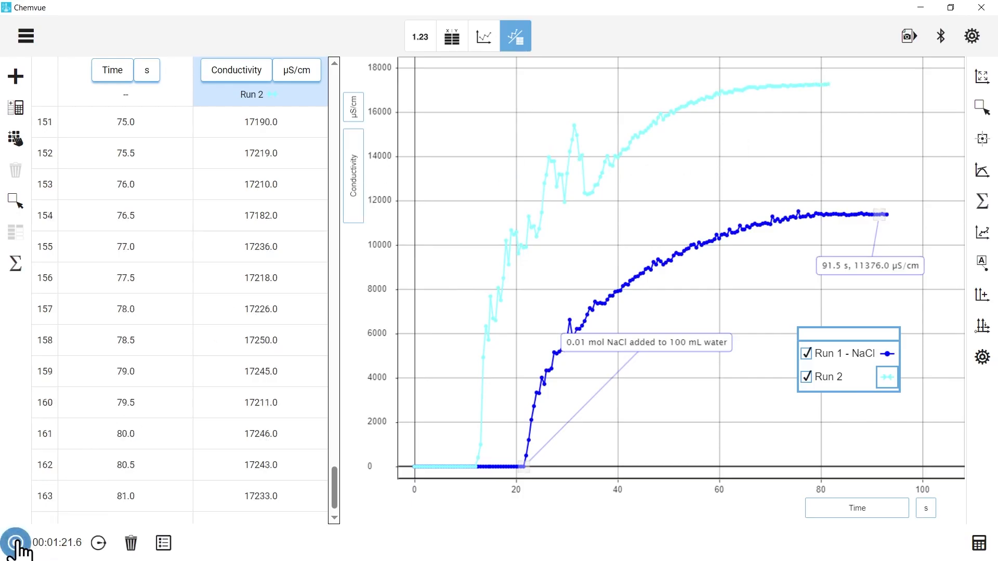
Step: Rename the second run as "Run 2 - CaCl2"
click(164, 544)
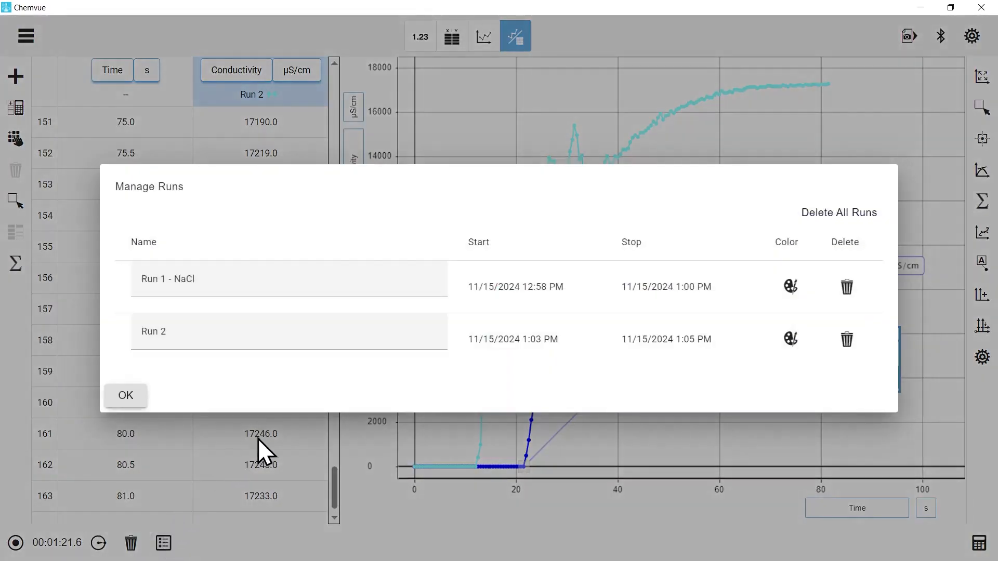
click(316, 334)
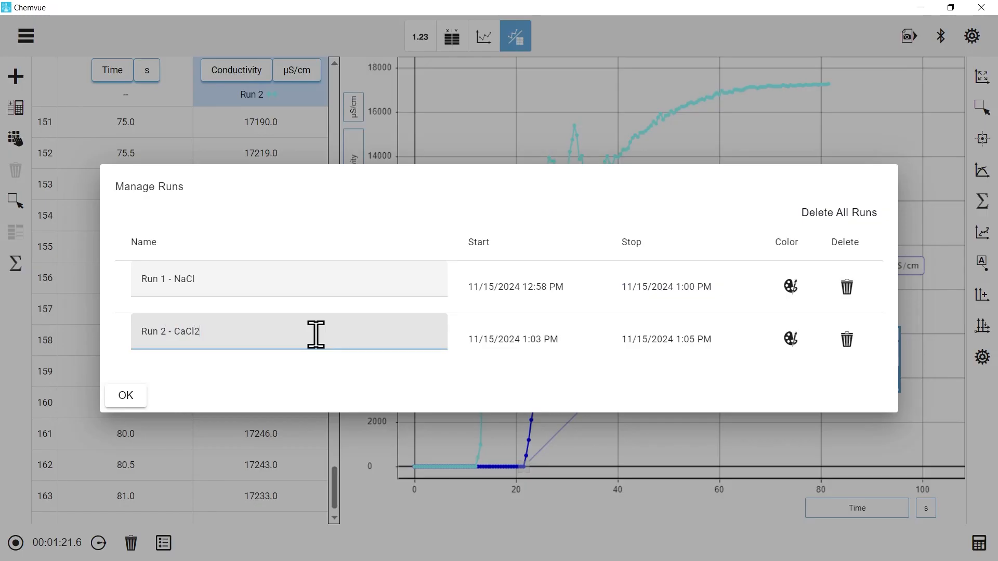
click(144, 392)
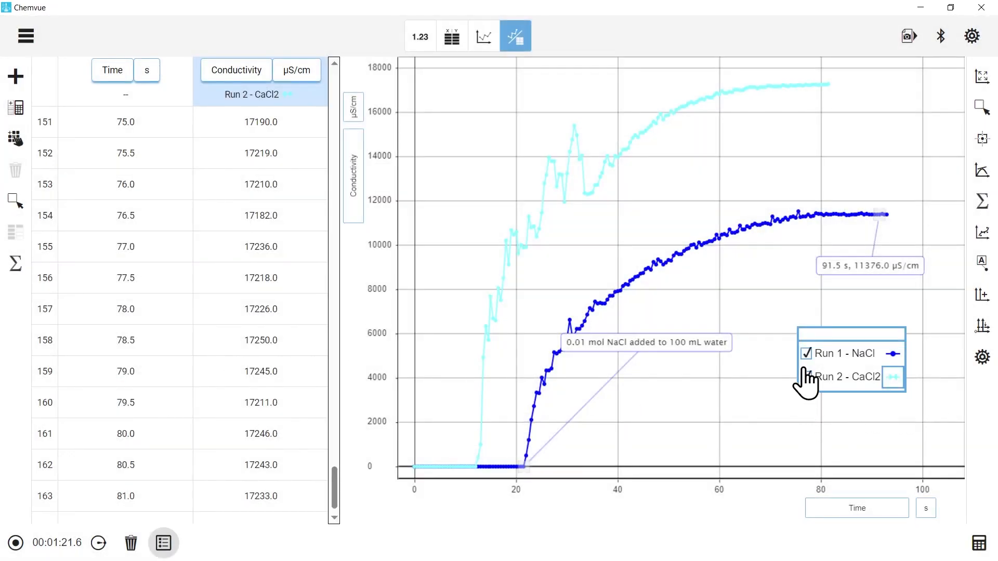
Step: Hide Run 1 - NaCl and add the note "0.01 mol CaCl2 added to 100 mL water" to the Run 2 curve
click(806, 353)
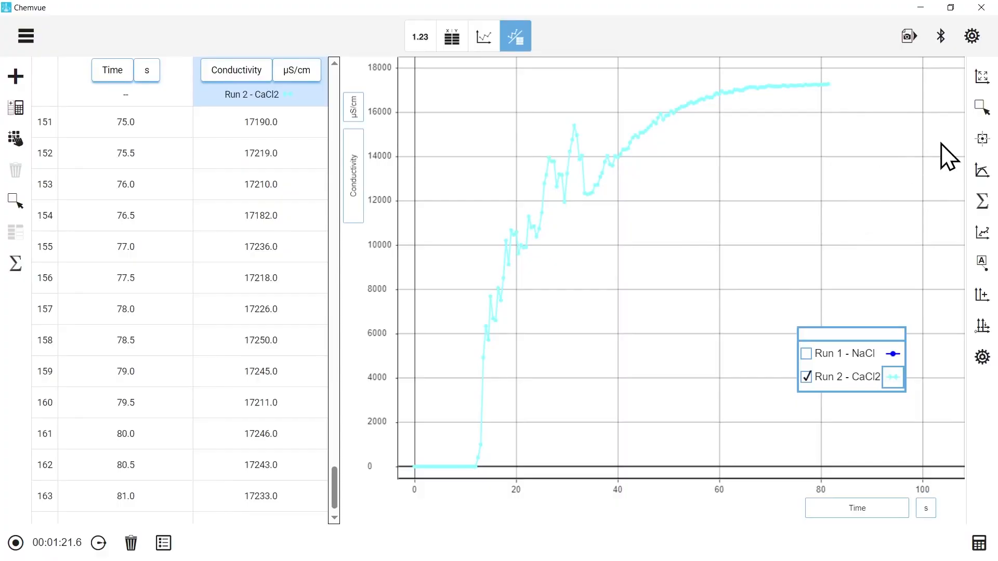
click(981, 138)
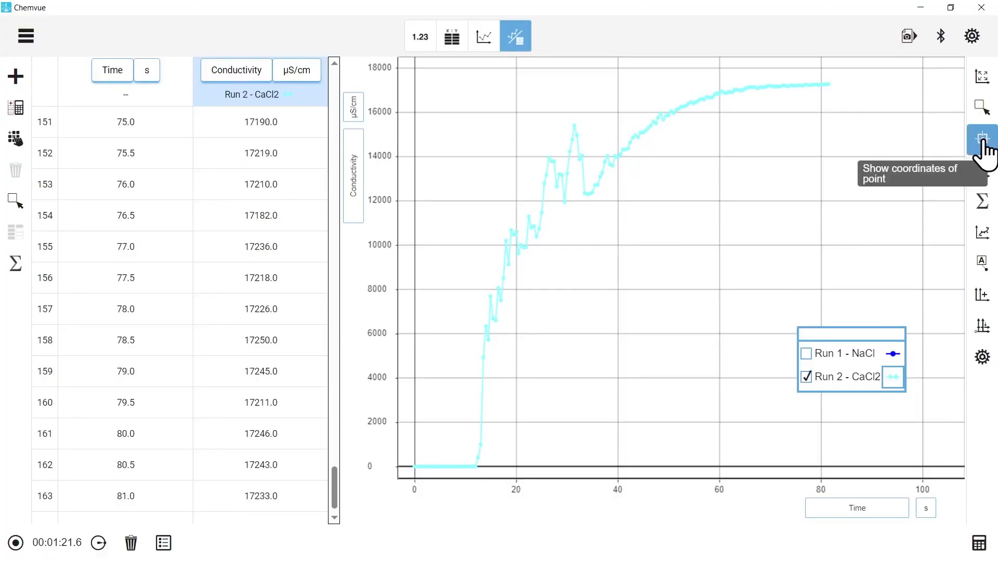
click(982, 263)
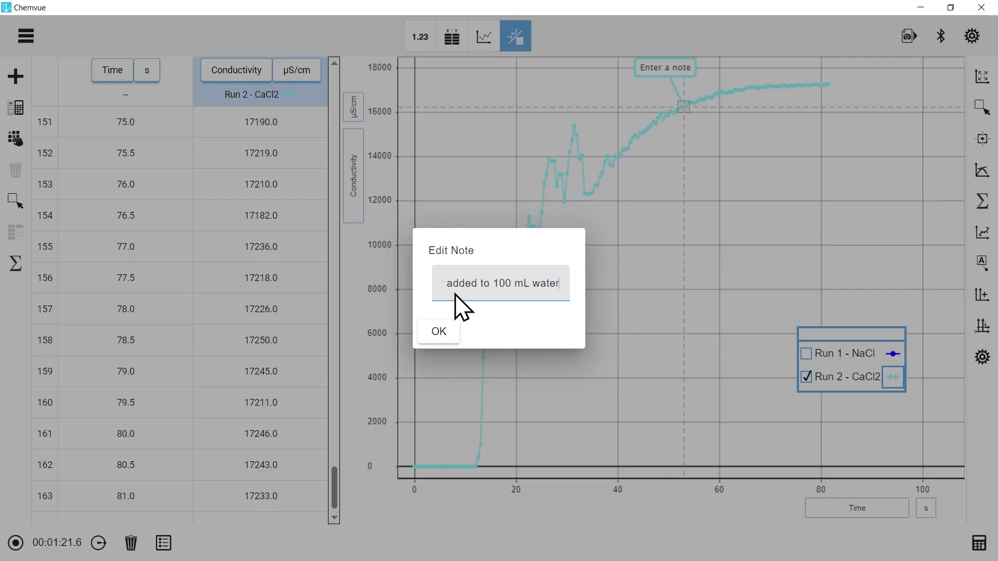
click(439, 332)
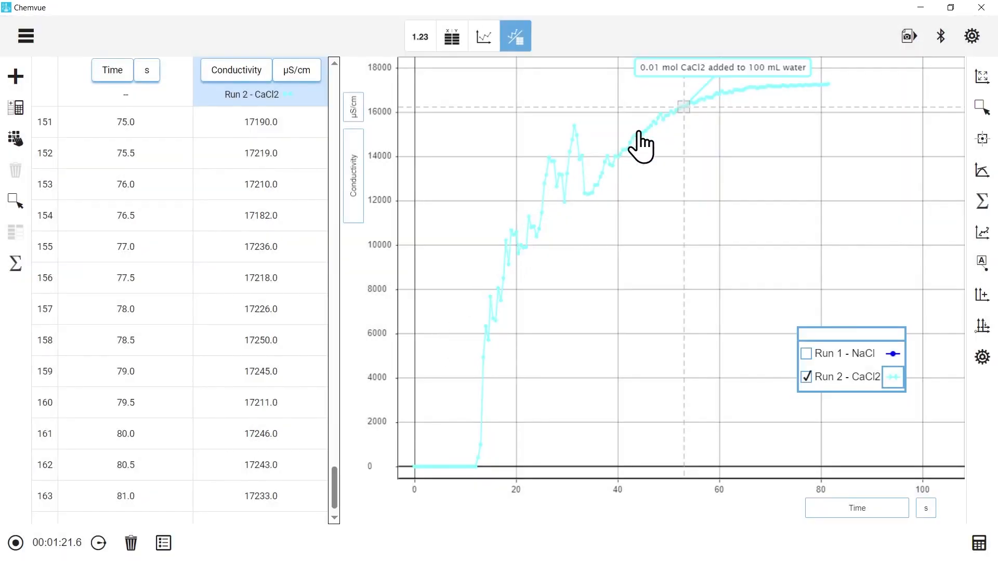
Step: Anchor the CaCl2 note at the point where conductivity starts to rise and move its label into the open space beside the curve
drag(684, 107, 472, 467)
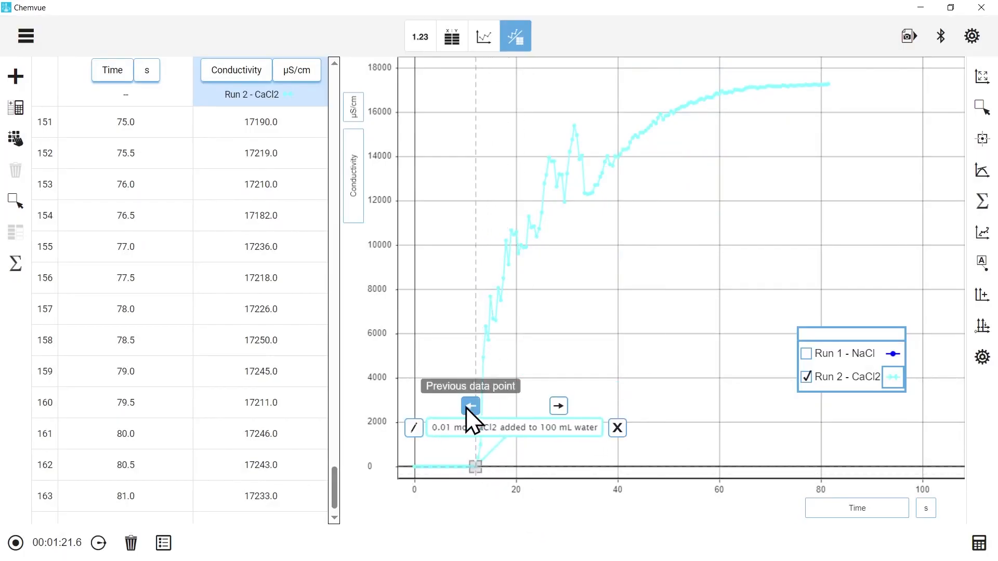
click(567, 406)
drag(550, 423, 620, 361)
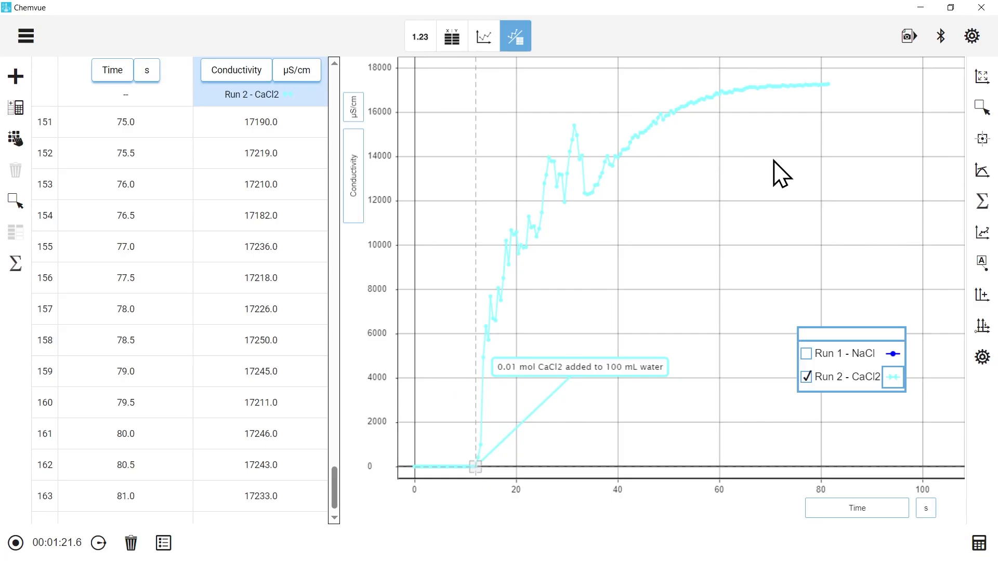
Step: Show the Maximum statistic for Run 2 - CaCl2 and rescale the conductivity axis to include 20000 µS/cm
click(984, 206)
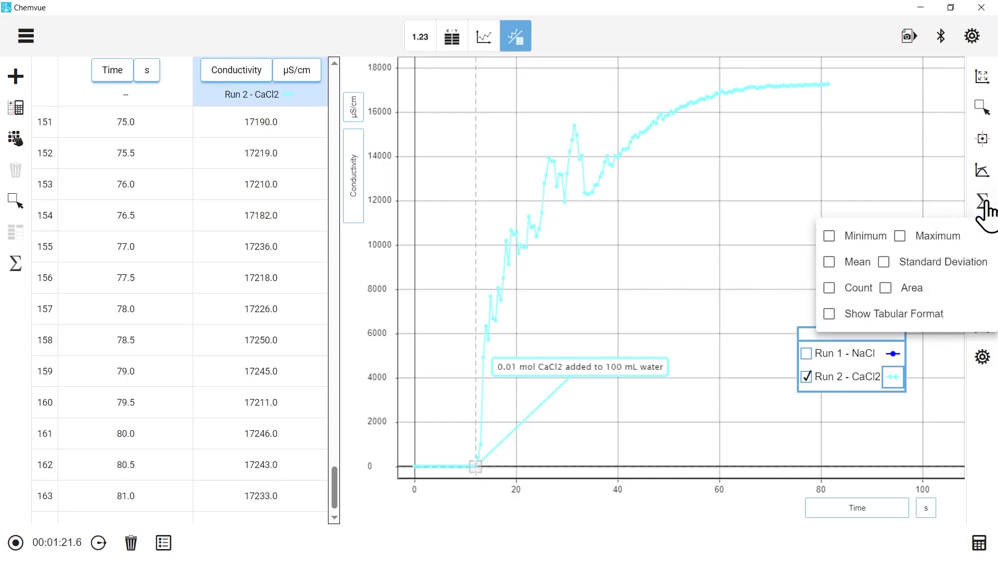
click(900, 236)
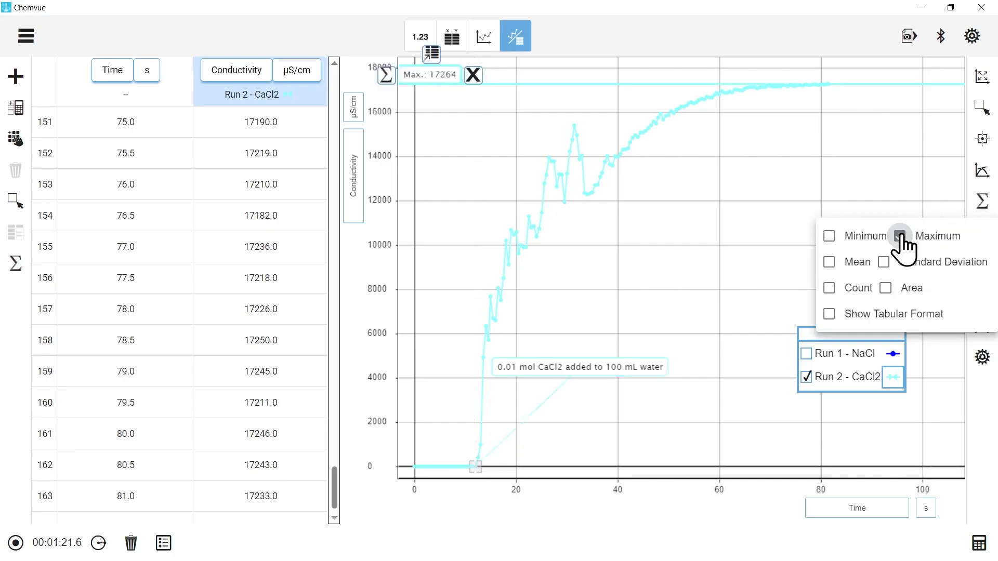
drag(377, 131, 379, 167)
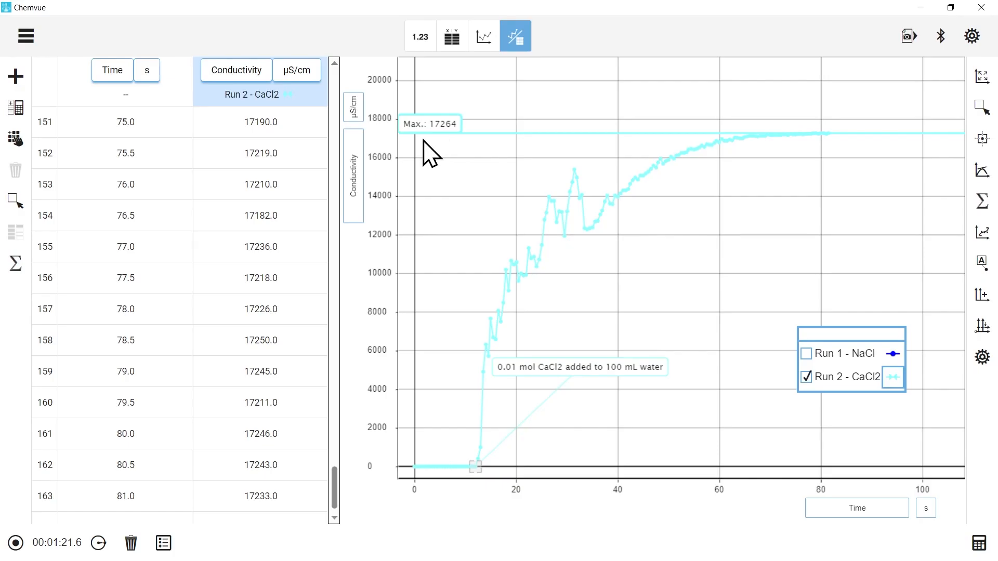
Step: Display Run 1 - NaCl again and turn on error bars for Conductivity with the type Percent Of Value
click(805, 354)
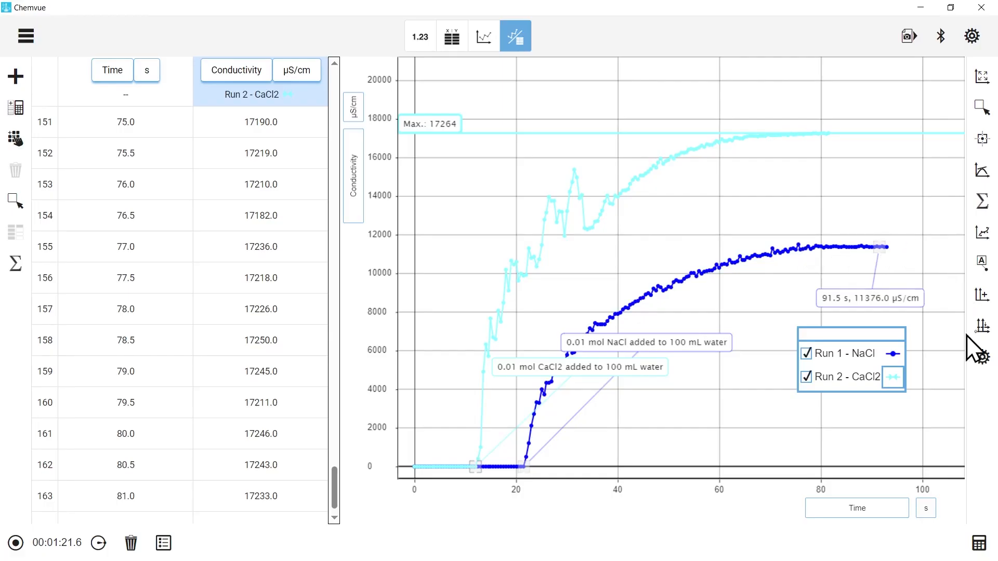
click(981, 358)
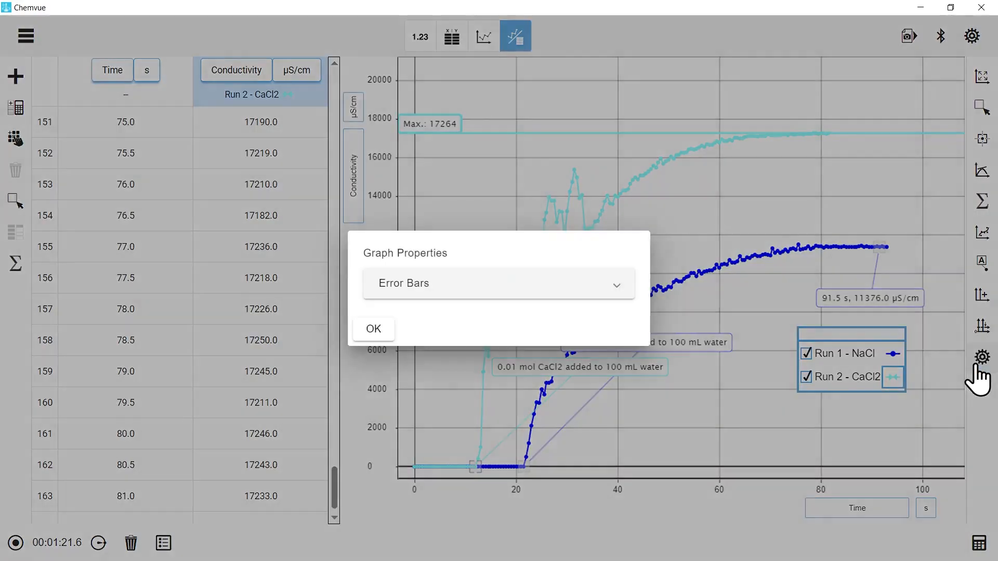
click(616, 286)
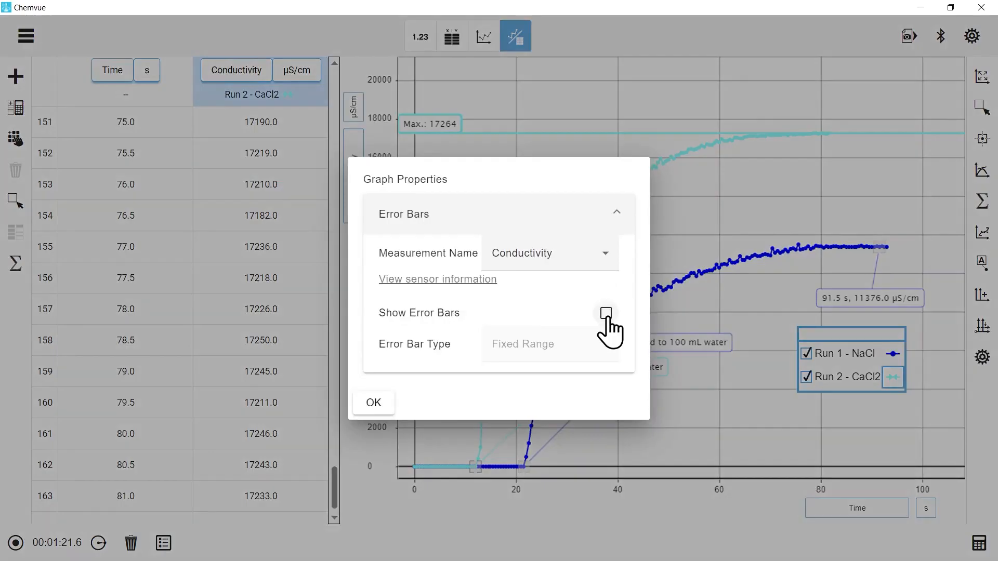
click(605, 314)
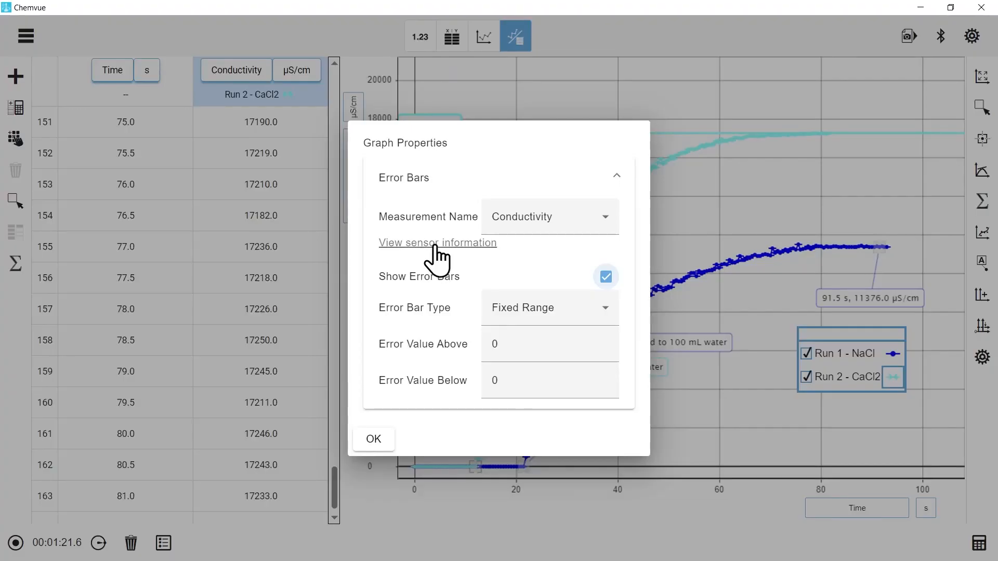
click(563, 311)
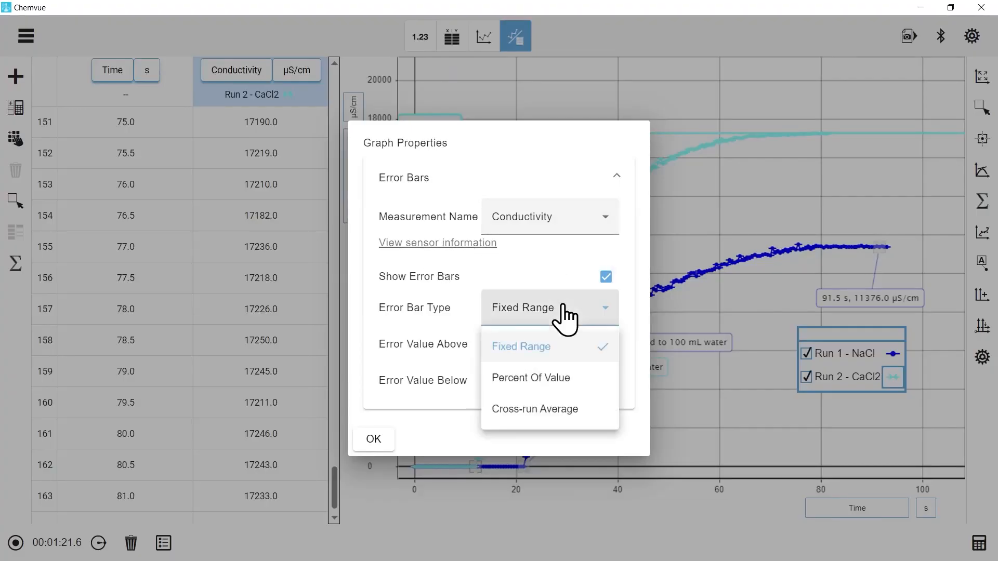
click(565, 382)
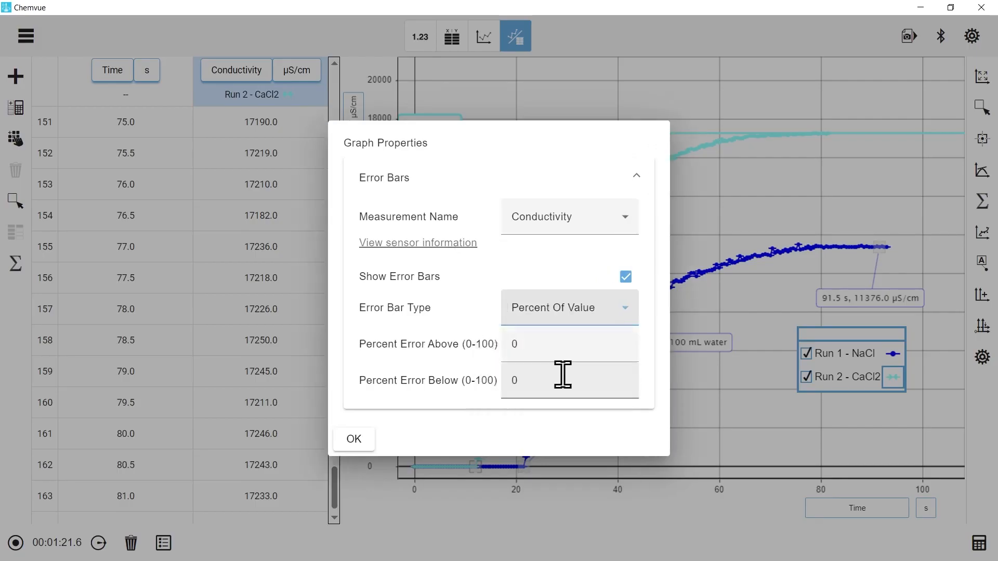
Step: Set the percent error above and below to 5 and apply the error bar settings
click(543, 345)
key(BackSpace)
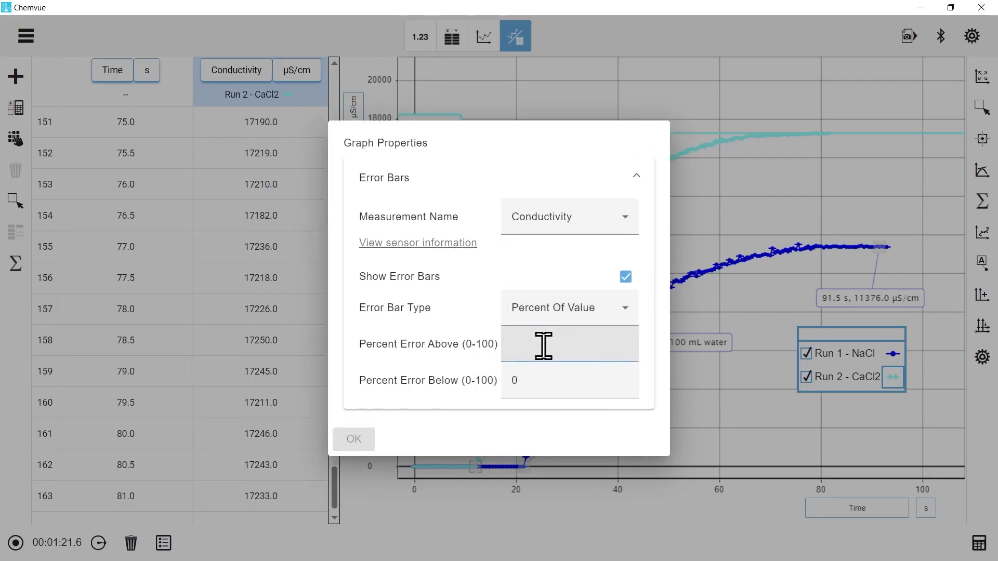
text(5)
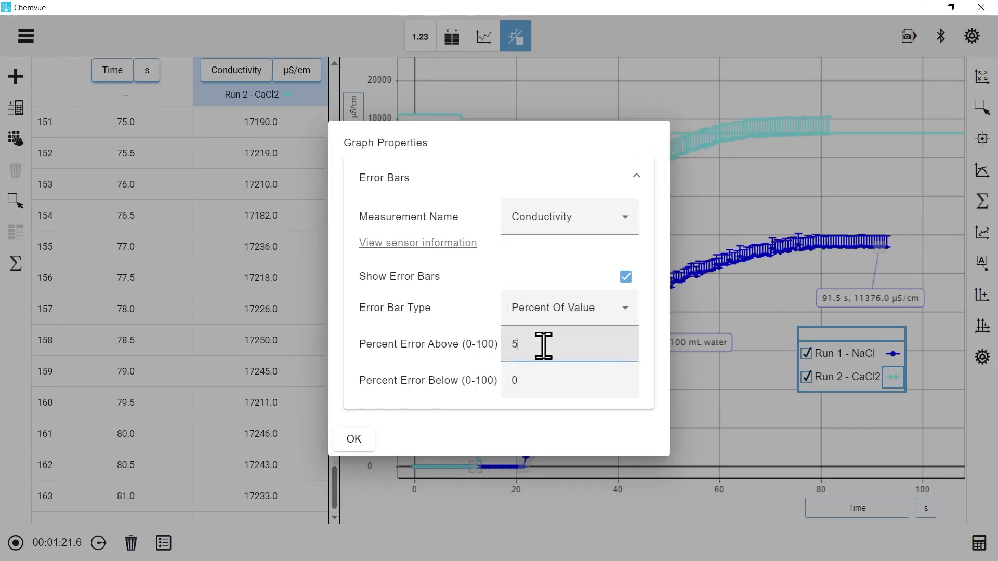
click(536, 385)
key(BackSpace)
text(5)
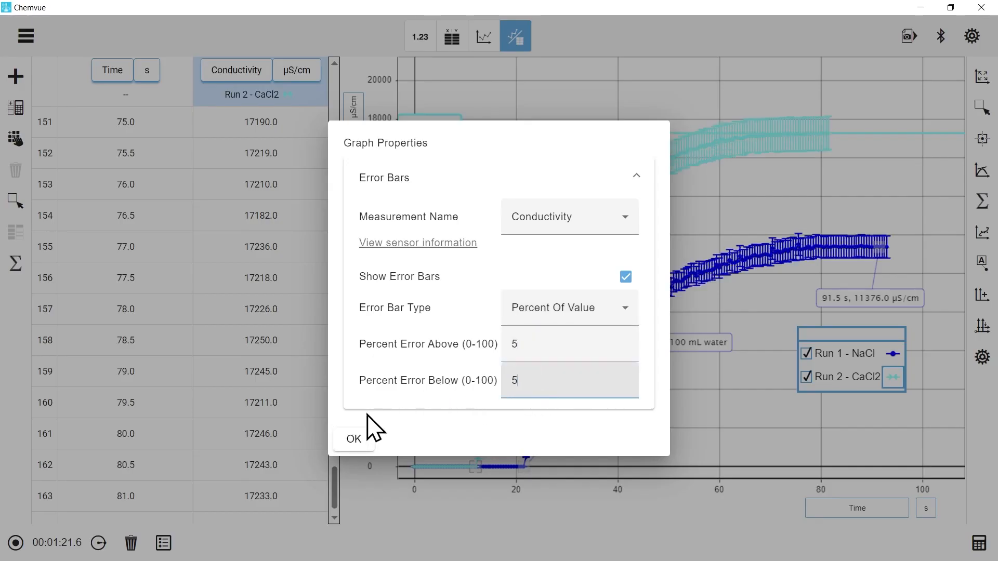
click(353, 439)
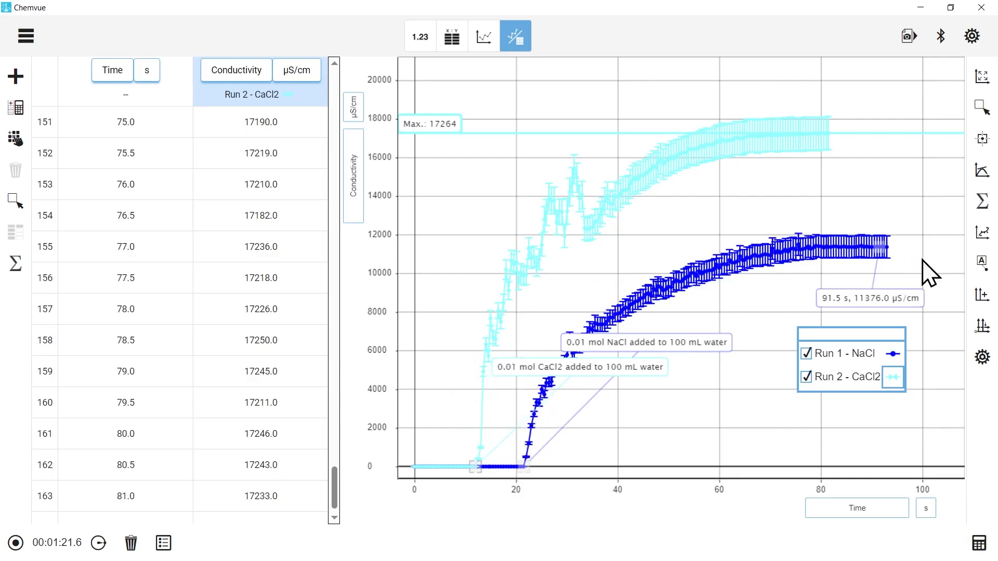
Step: Apply a Linear Fit to the Run 2 - CaCl2 data
click(988, 238)
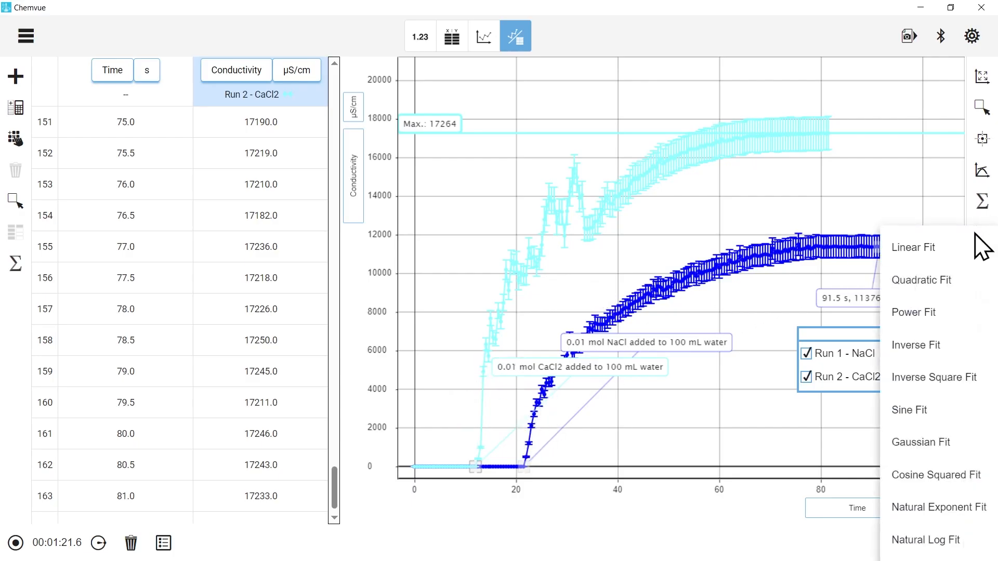
click(965, 255)
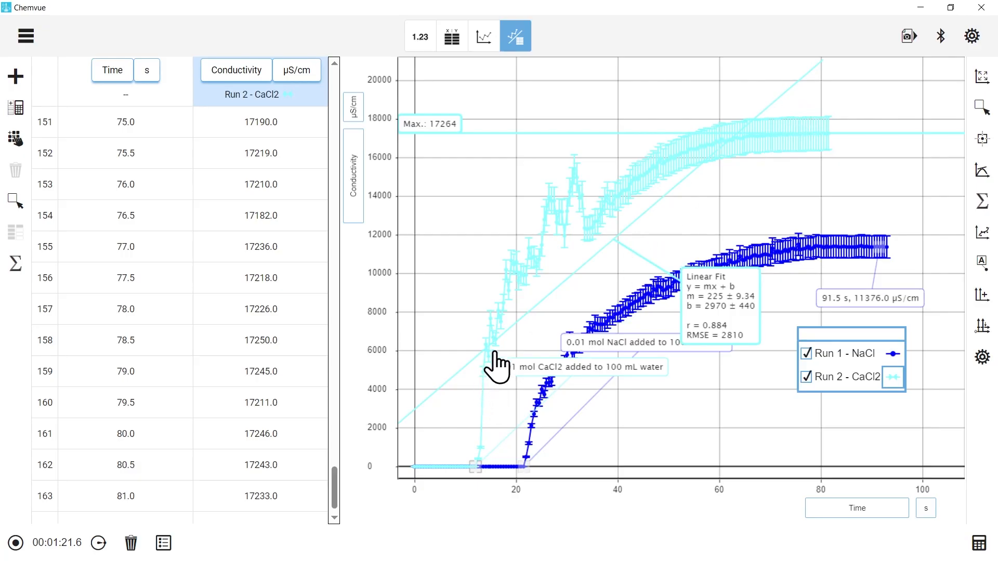
Step: Restrict the Run 2 - CaCl2 Linear Fit to the initial rise between about 6 and 20 s and move its fit label clear of the curve
click(980, 112)
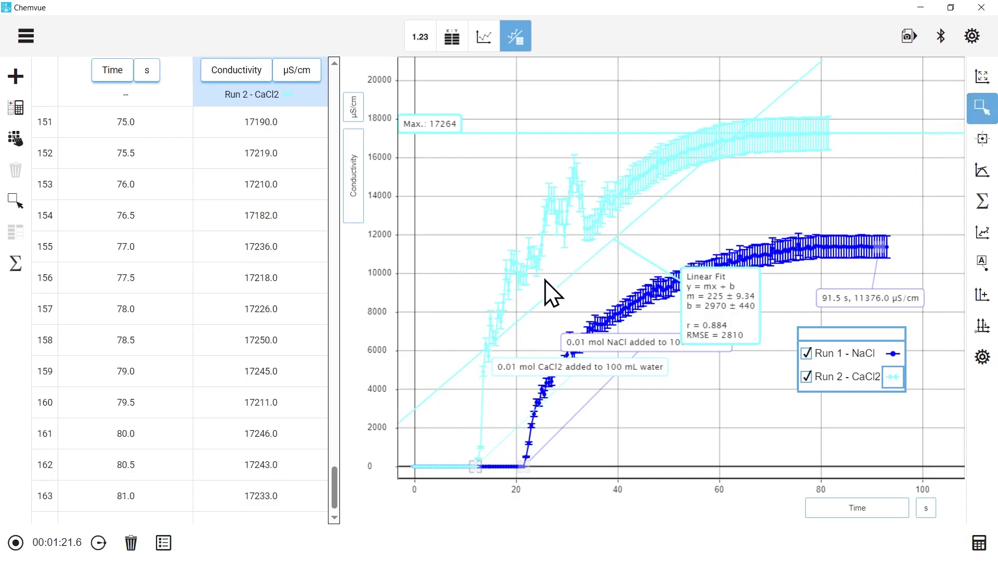
drag(442, 289, 517, 464)
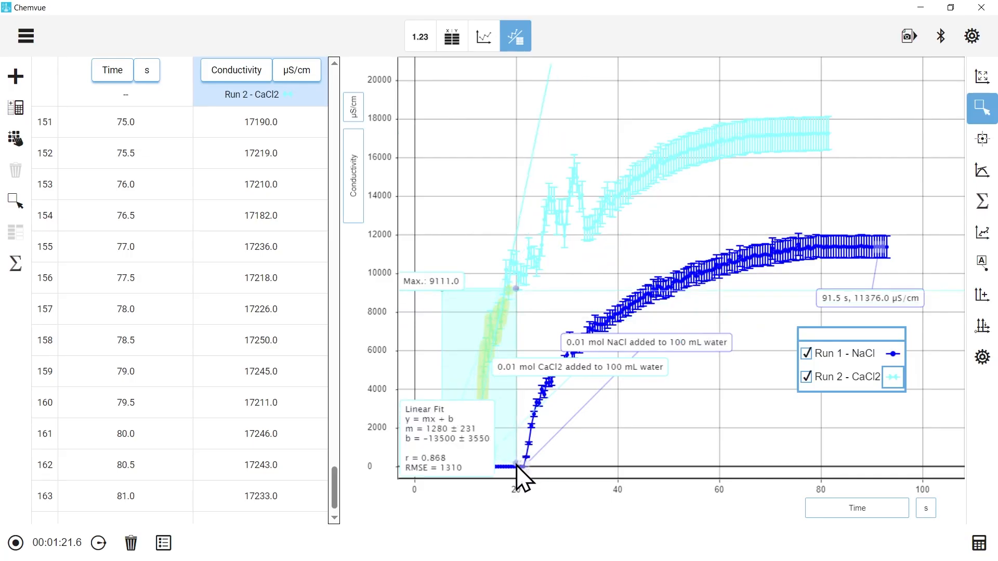
drag(457, 461, 582, 264)
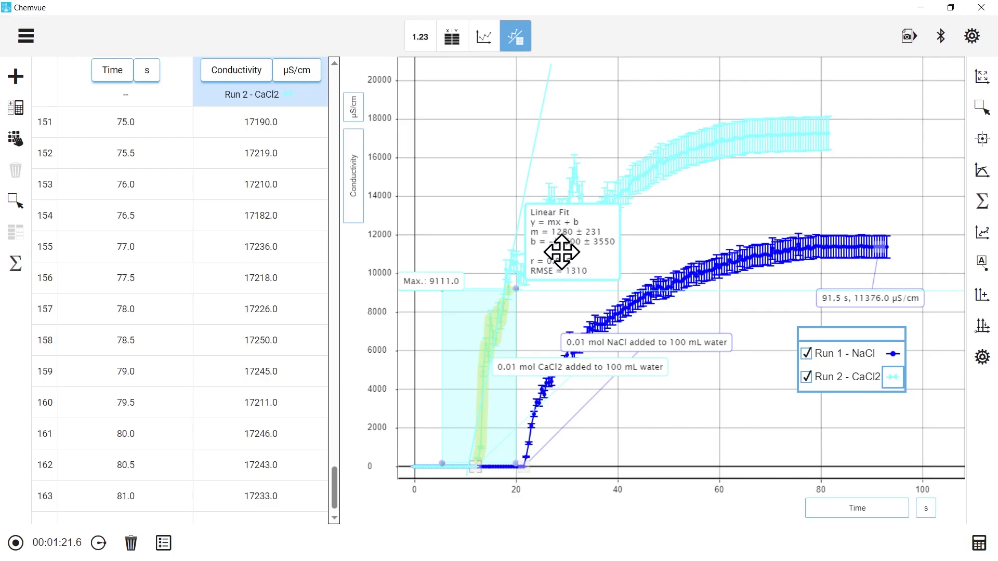
drag(510, 289, 508, 300)
drag(459, 372, 461, 368)
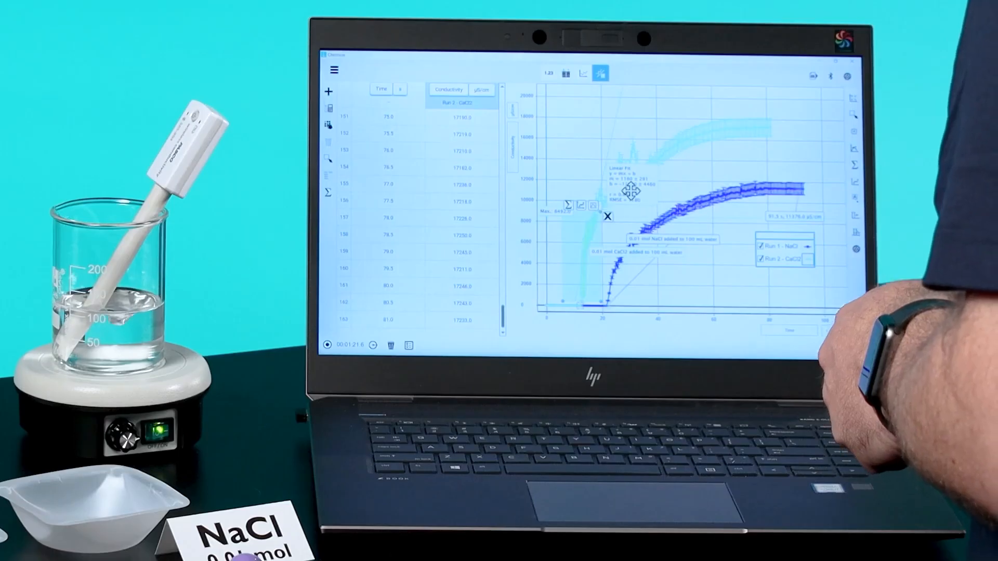
click(627, 191)
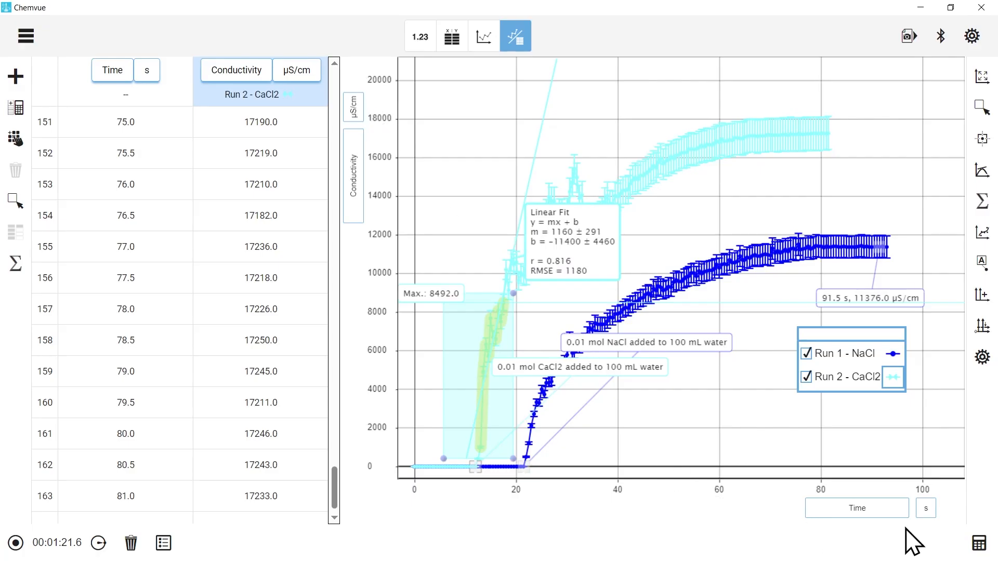
drag(575, 255, 576, 250)
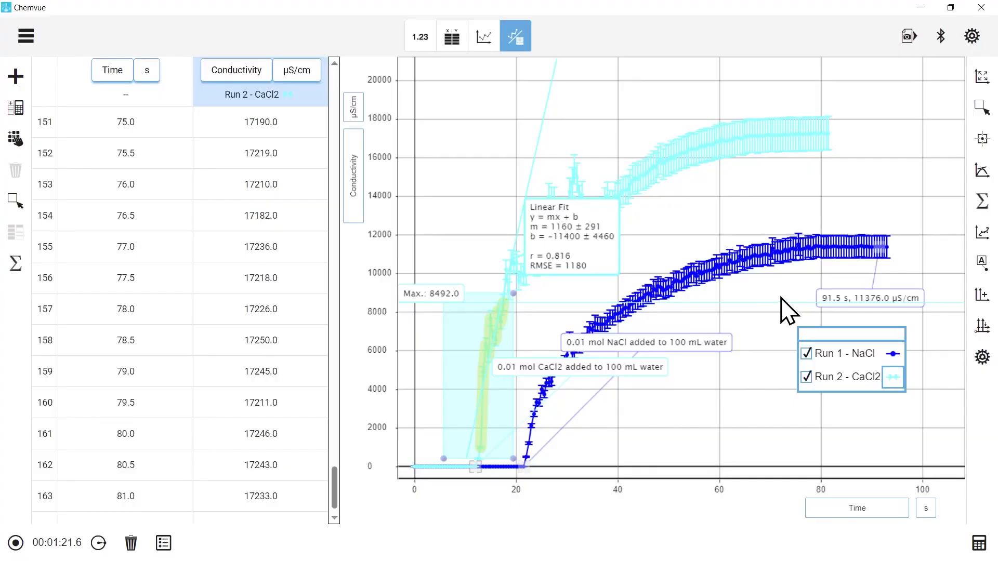
Step: Make Run 1 - NaCl the active run, apply a Linear Fit to it, and move the fit label above the curve
click(892, 354)
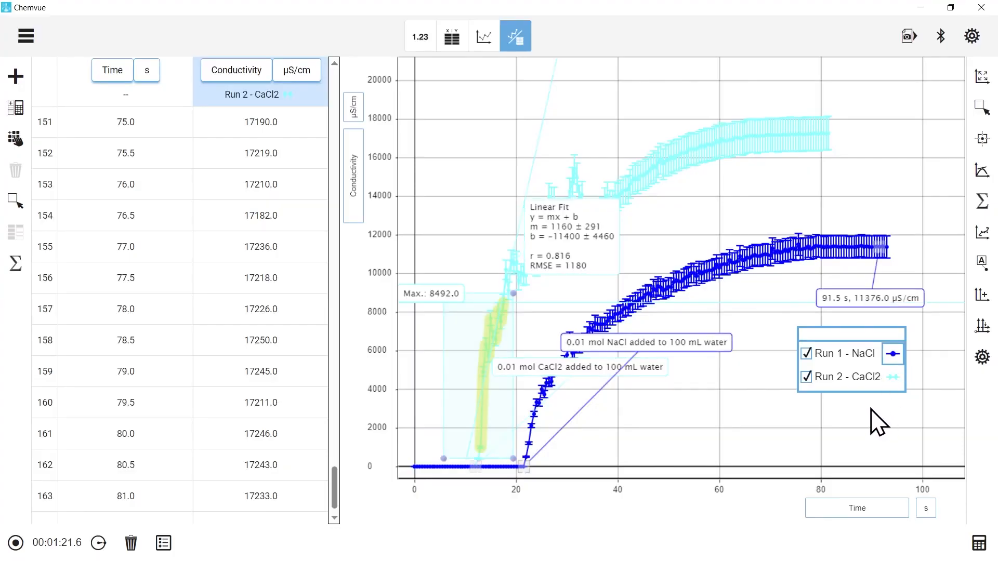
click(981, 233)
click(941, 256)
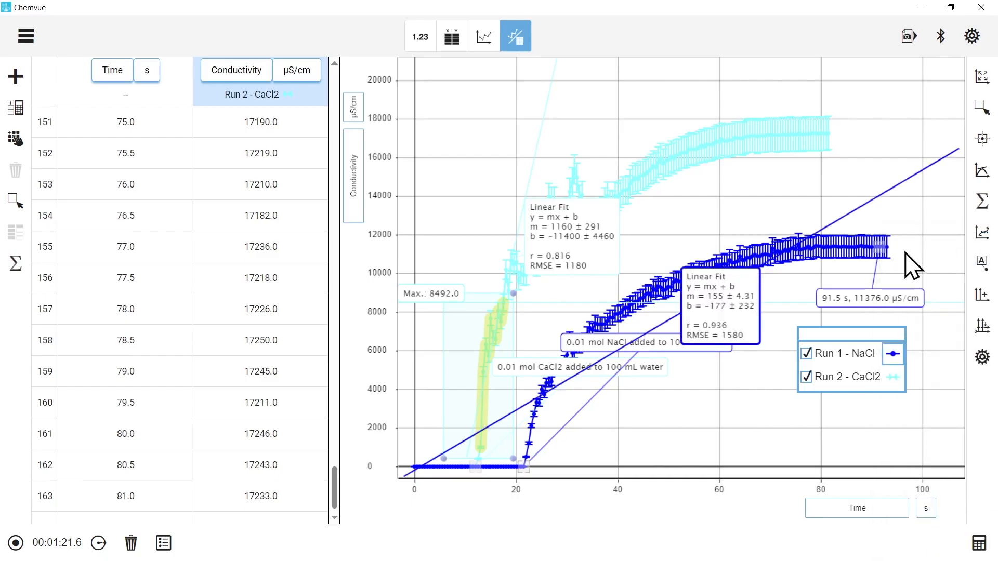
drag(735, 296, 746, 199)
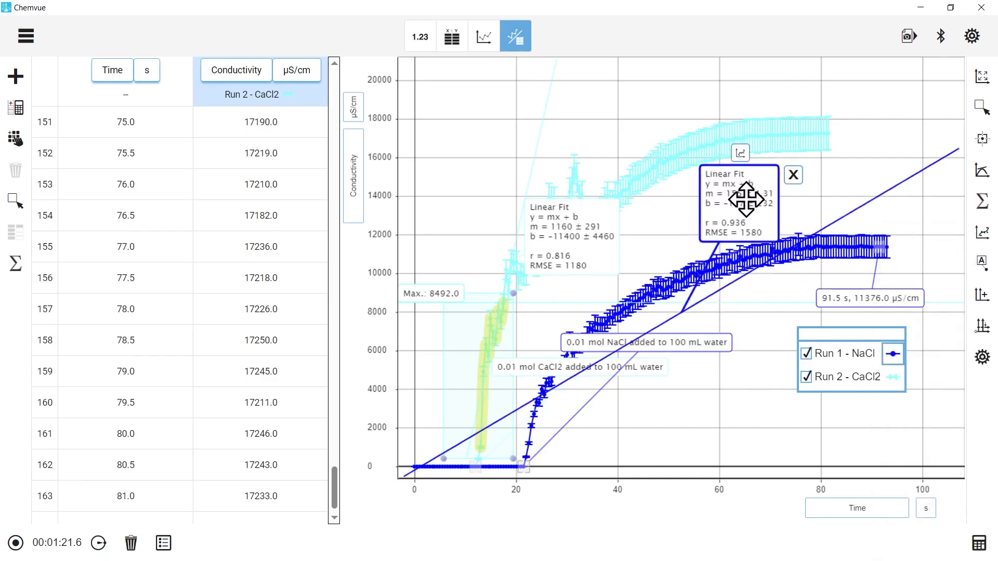
Step: Restrict the Run 1 - NaCl Linear Fit to the initial rise between about 21 and 34 s and reposition its fit label
click(980, 110)
drag(531, 302, 594, 452)
drag(564, 419, 553, 429)
mouse_move(580, 321)
mouse_down()
mouse_move(574, 311)
mouse_move(585, 310)
mouse_up()
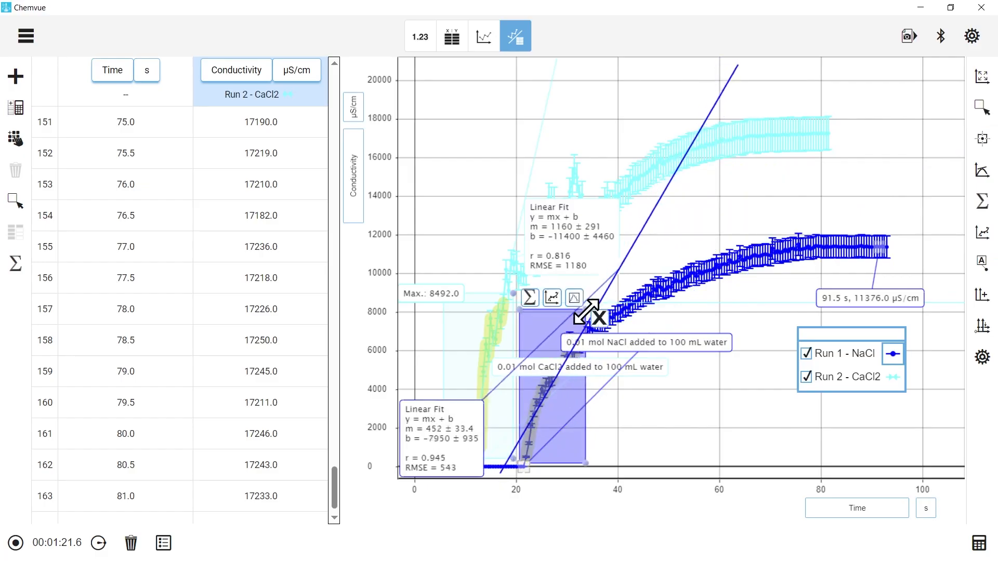
drag(475, 406, 724, 194)
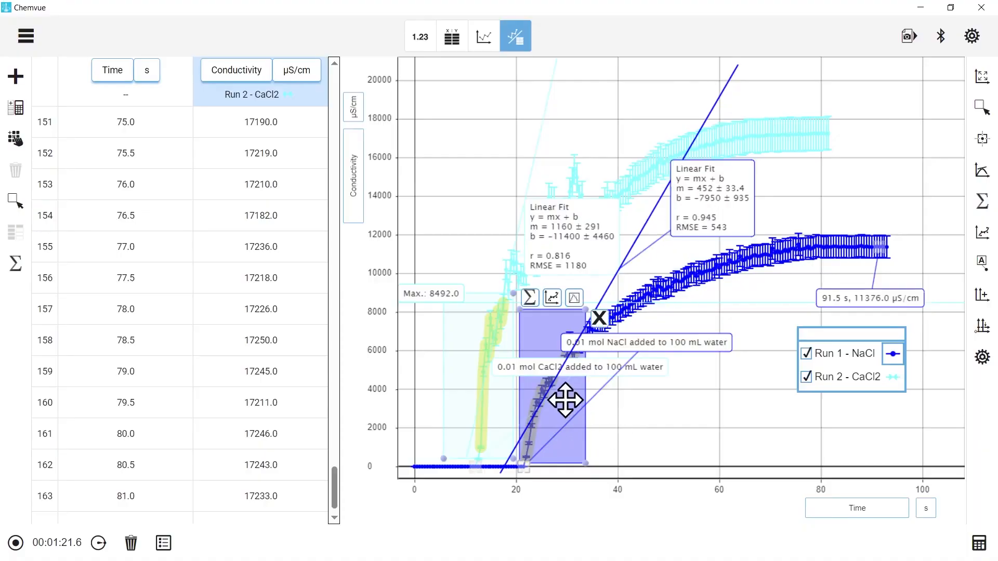
Step: Remove the data selections and the linear fits from both runs on the graph
click(600, 320)
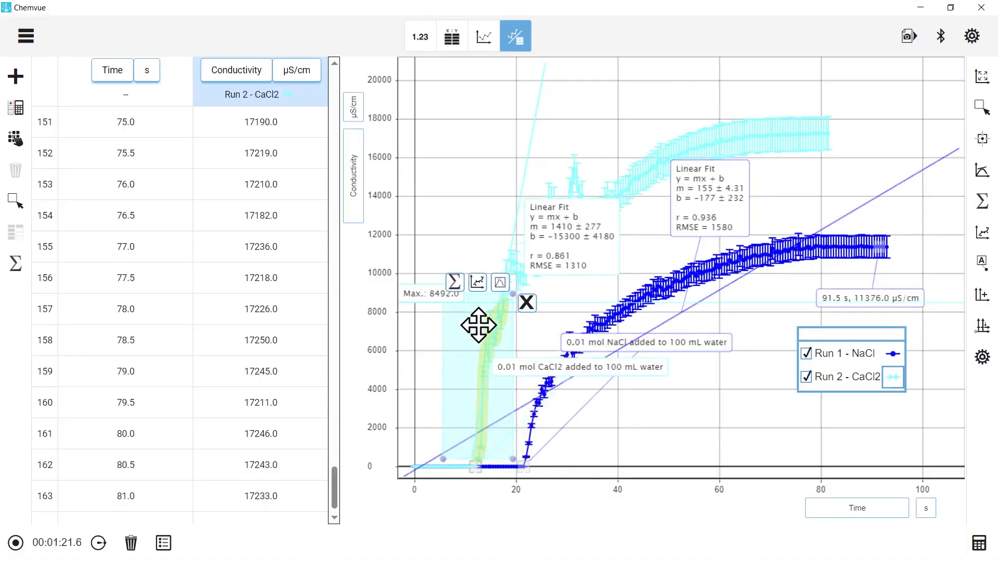
click(526, 303)
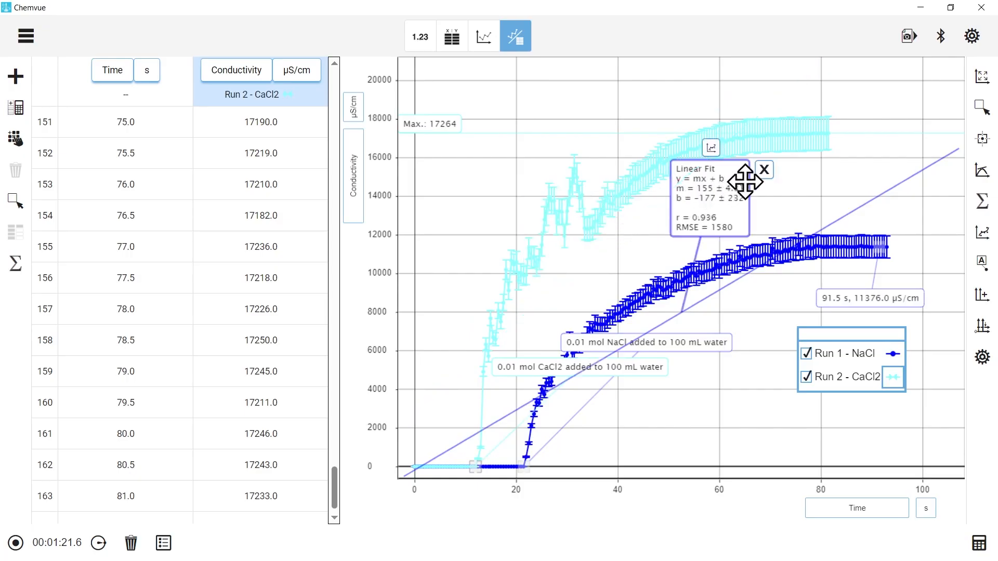
click(768, 173)
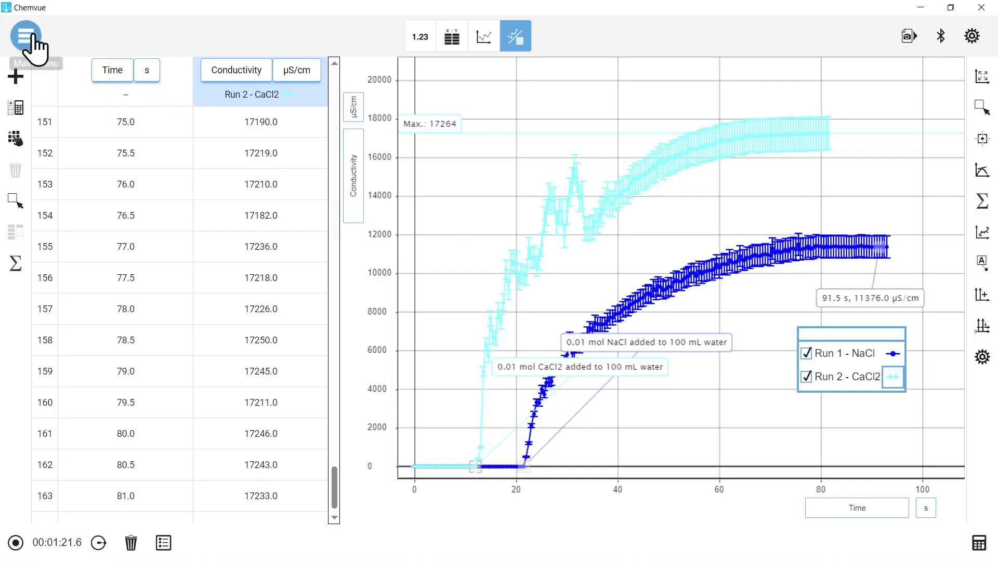
Step: Save the experiment to the Desktop as conductivities investigation.chemlab
click(26, 36)
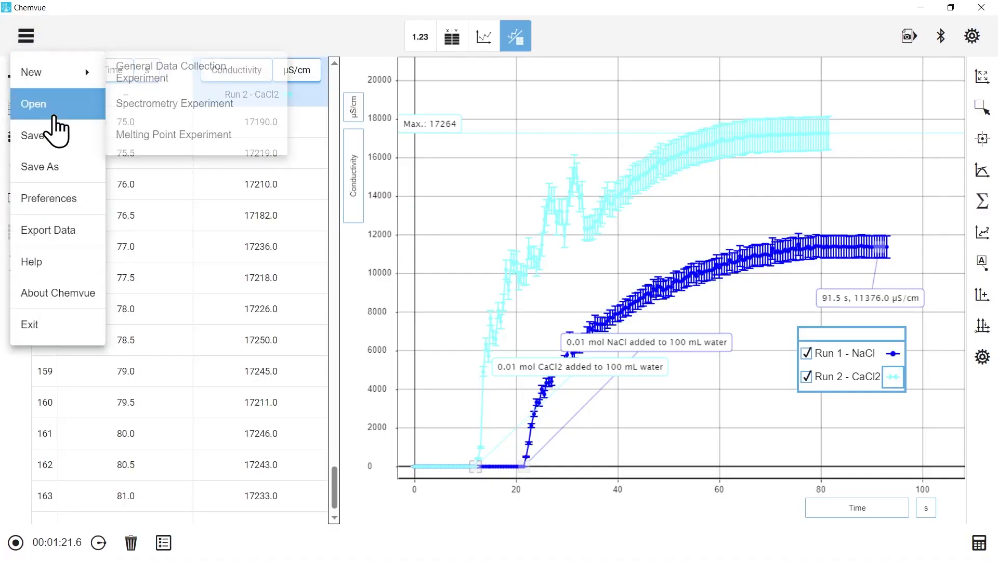
click(58, 143)
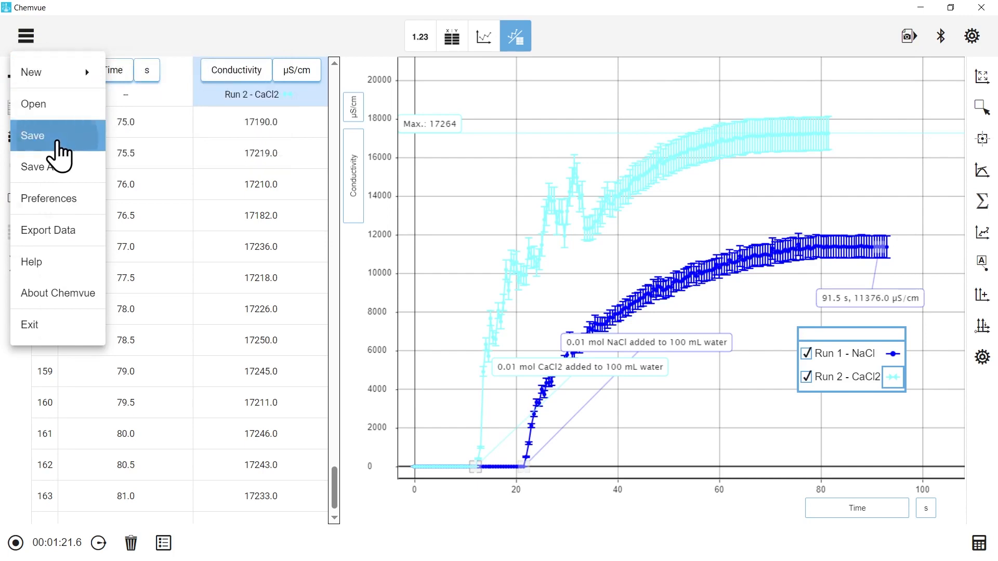
click(182, 257)
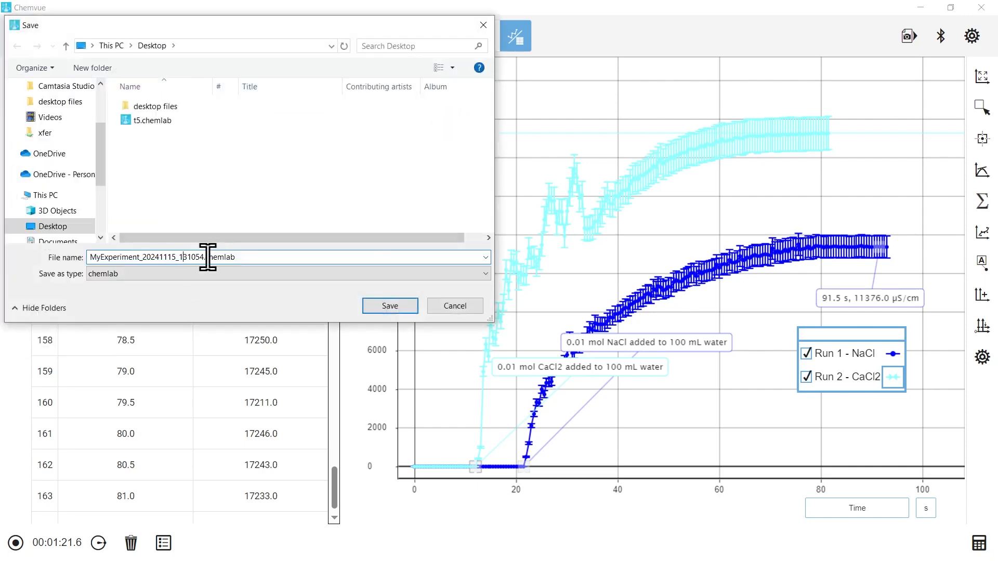
drag(196, 256, 88, 257)
text(conductivities investigation)
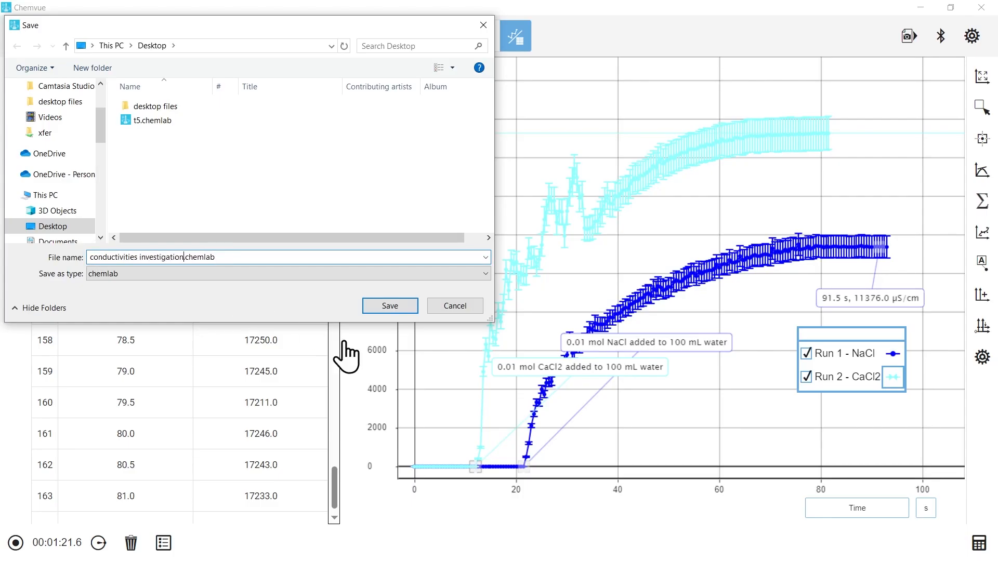
click(387, 308)
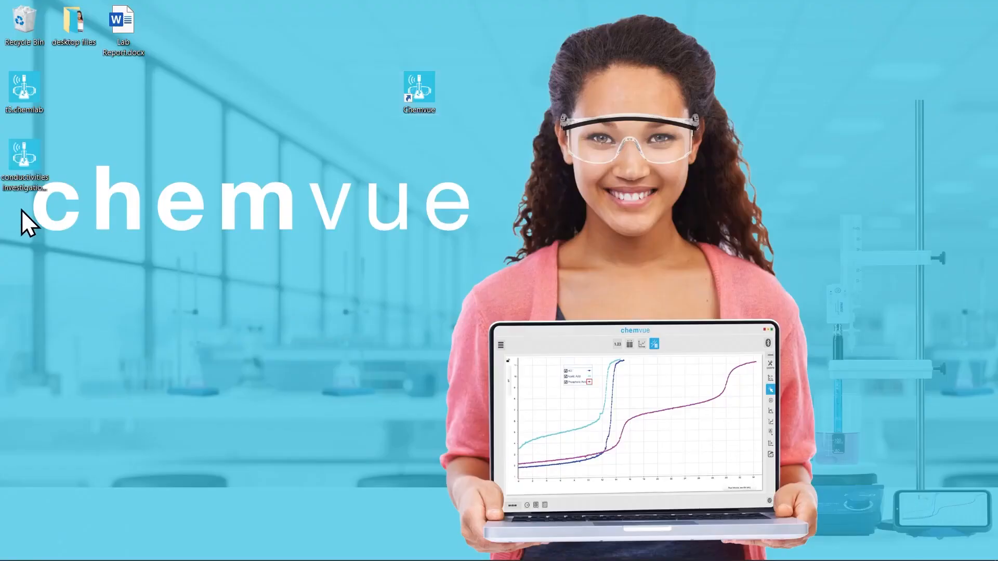
Step: Open the saved conductivities investigation file and export the experiment data to the Desktop as conductivity data.csv
click(36, 155)
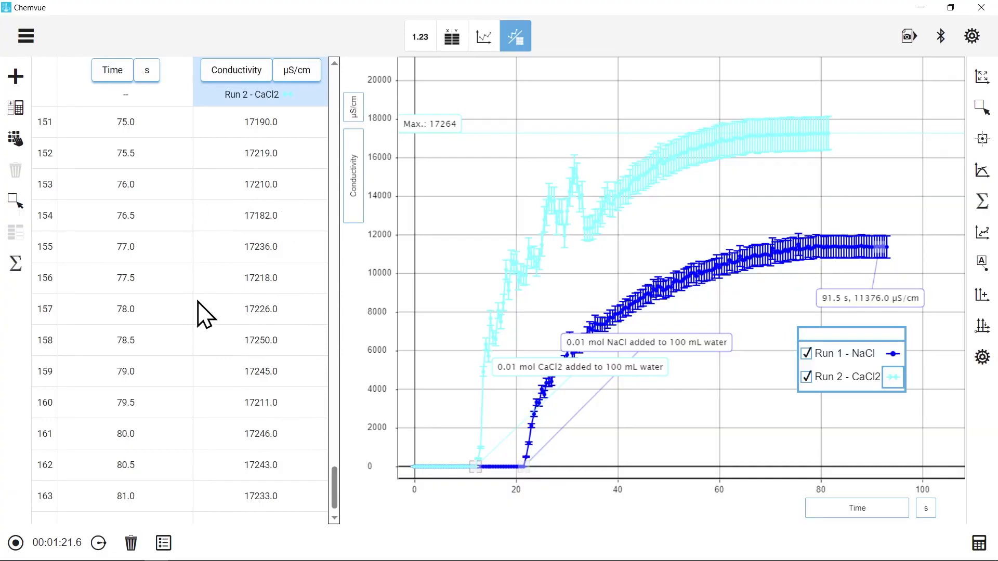
click(24, 38)
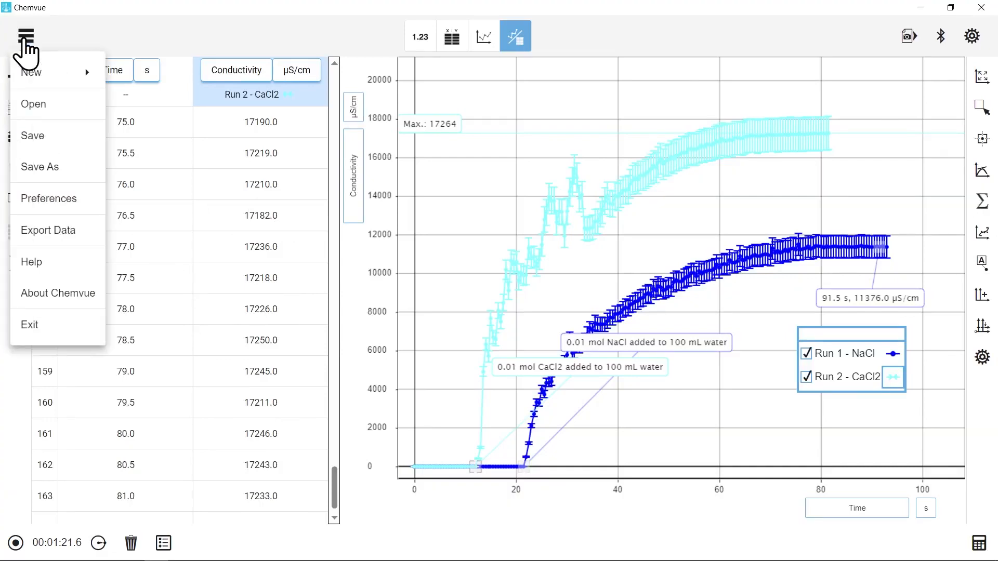
click(75, 224)
drag(165, 247, 31, 238)
text(conductivity data.csv)
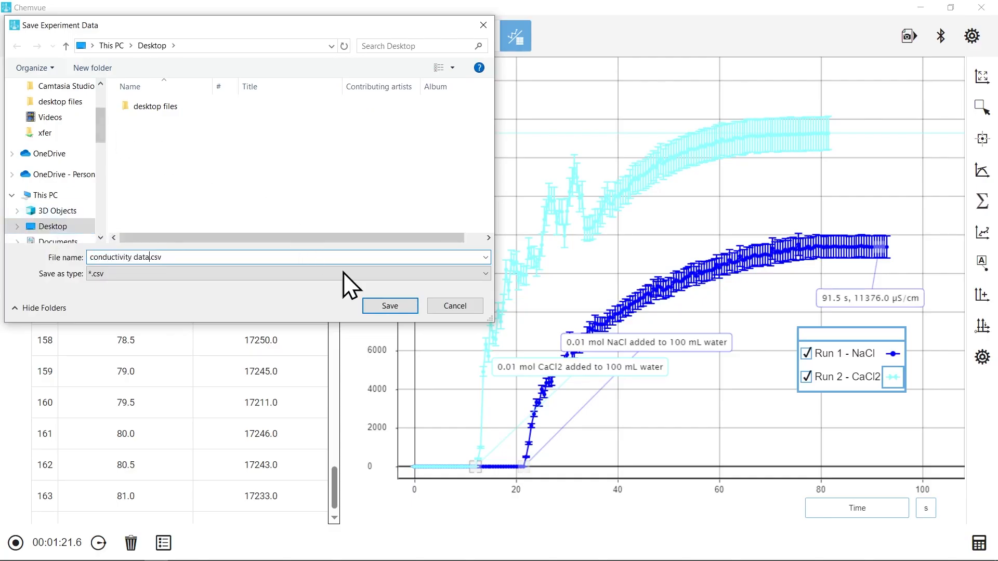
click(390, 306)
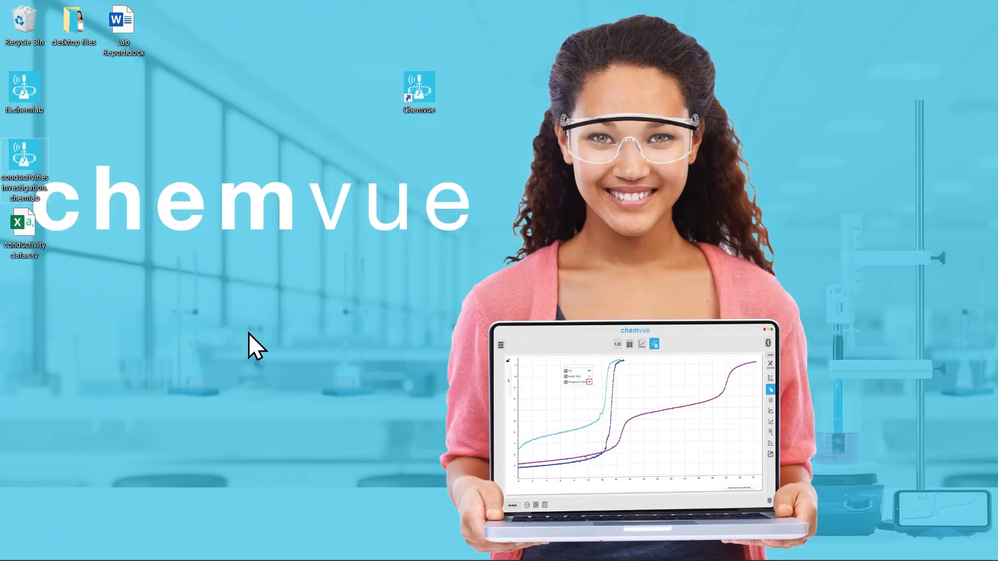
Step: Open conductivity data.csv in Excel, examine the exported columns of both runs, and close the spreadsheet
click(29, 219)
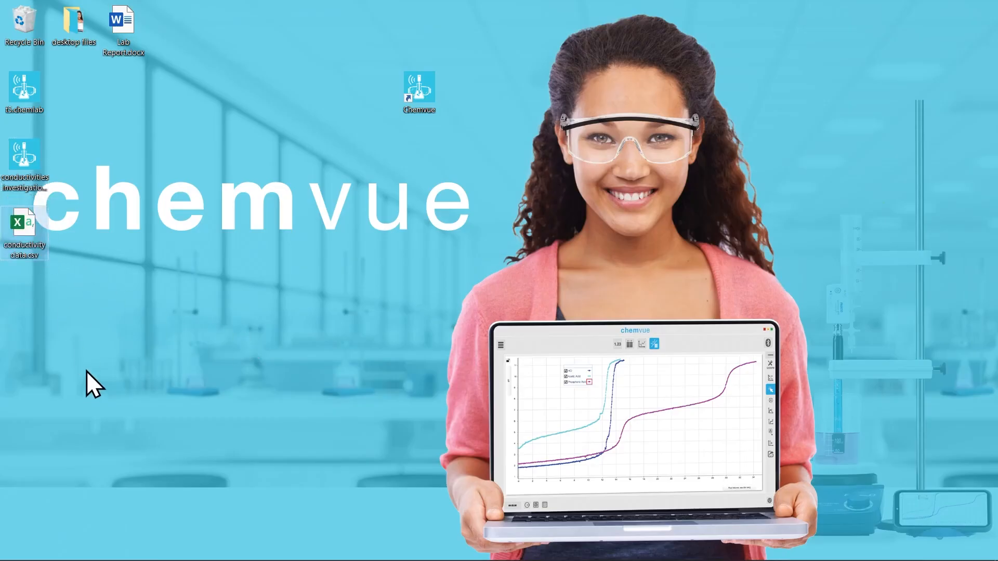
double_click(24, 221)
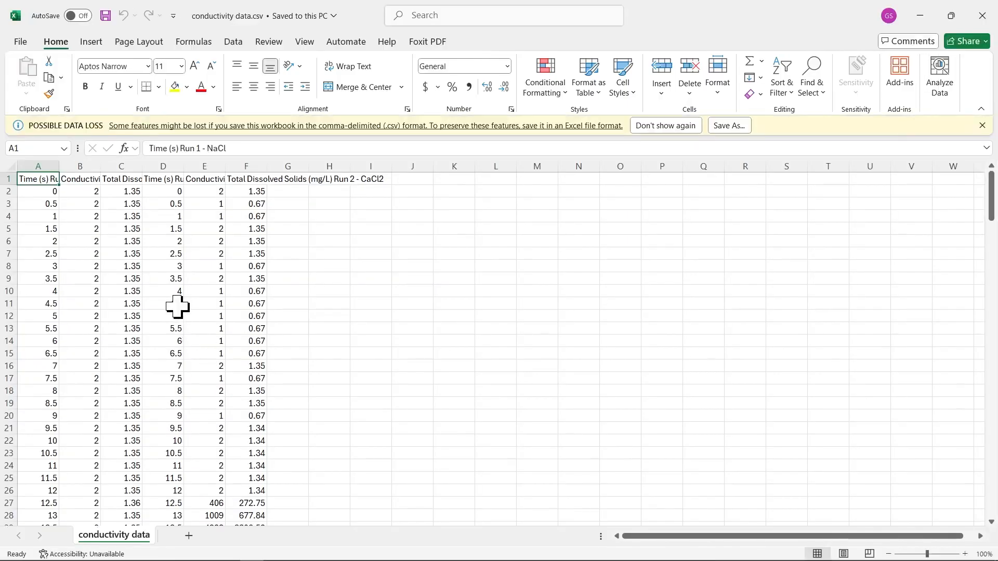
scroll(177, 307, down, 9)
scroll(182, 337, up, 2)
scroll(181, 336, up, 7)
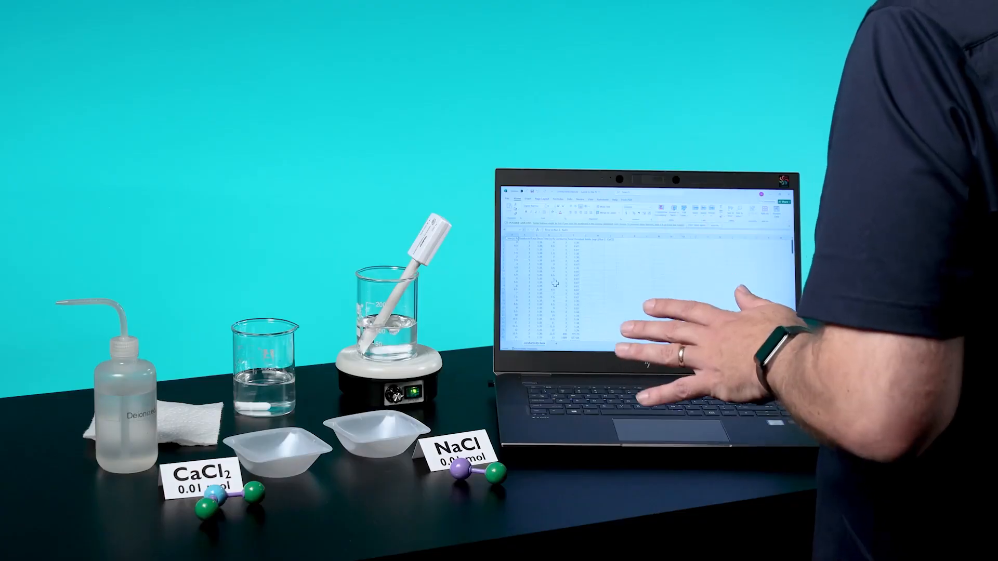
click(788, 194)
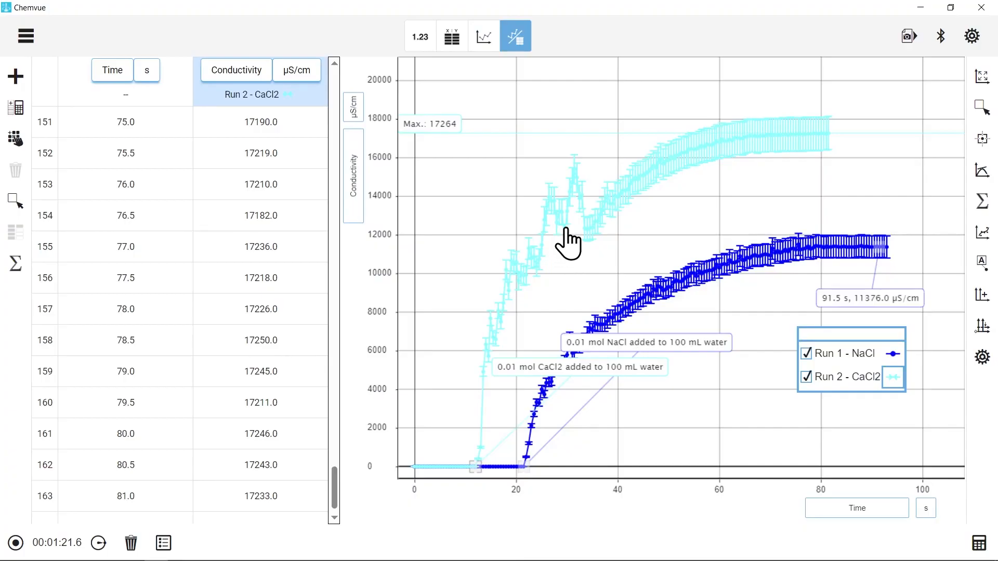
Step: Export the table and graph display to the Desktop as table and graph.png and insert that image below the title of Lab Report.docx in Word
click(908, 37)
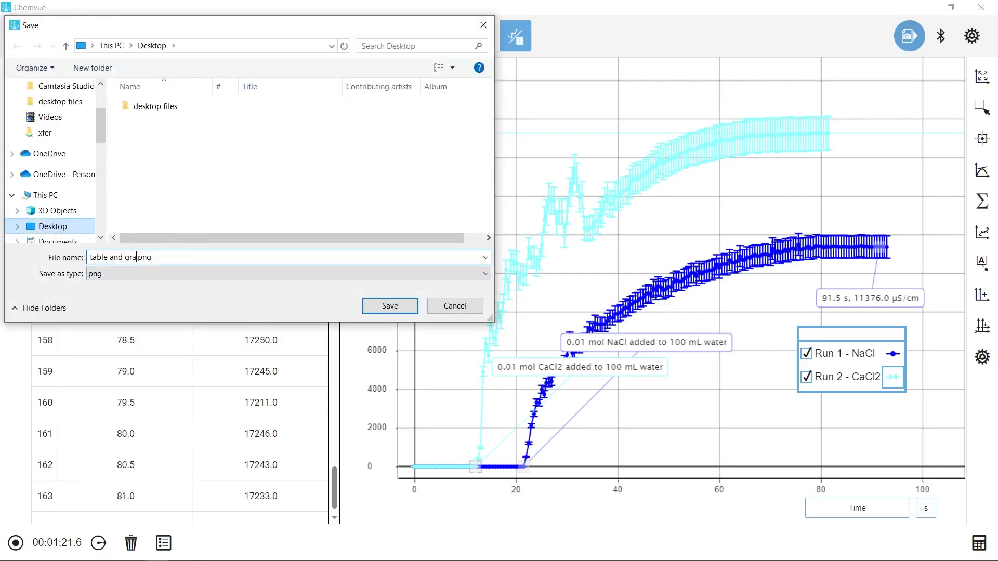
click(390, 307)
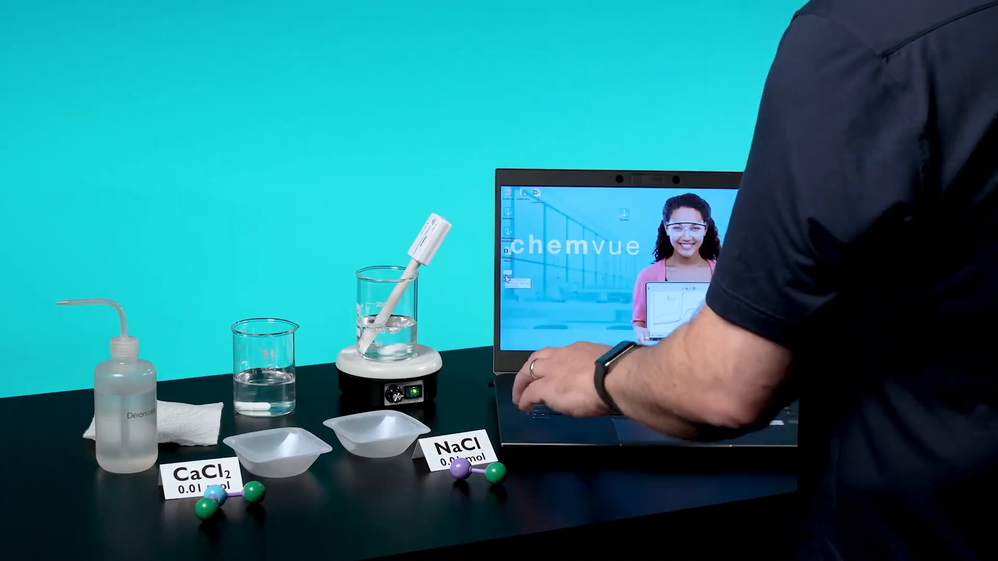
key(alt+Tab)
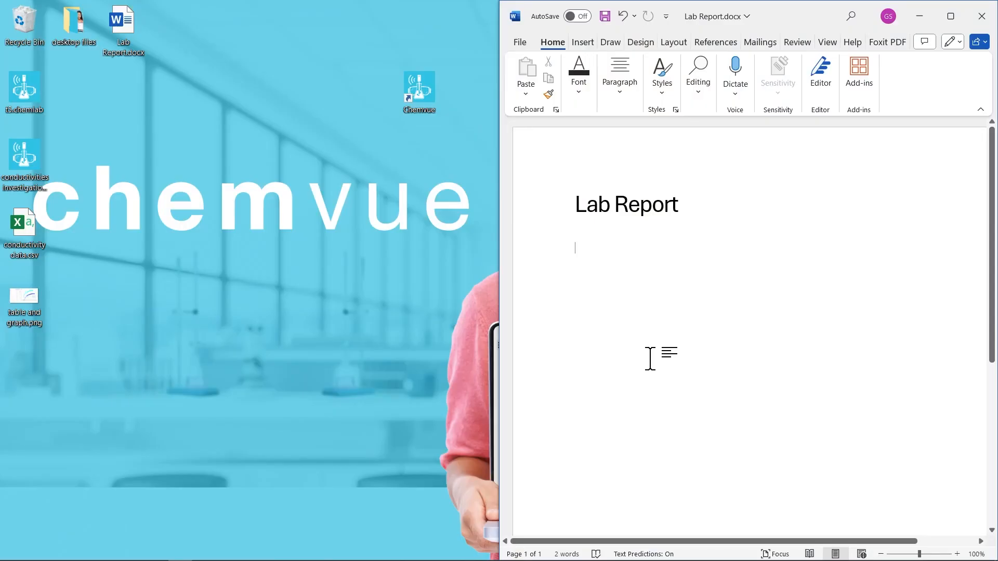
drag(29, 298, 573, 289)
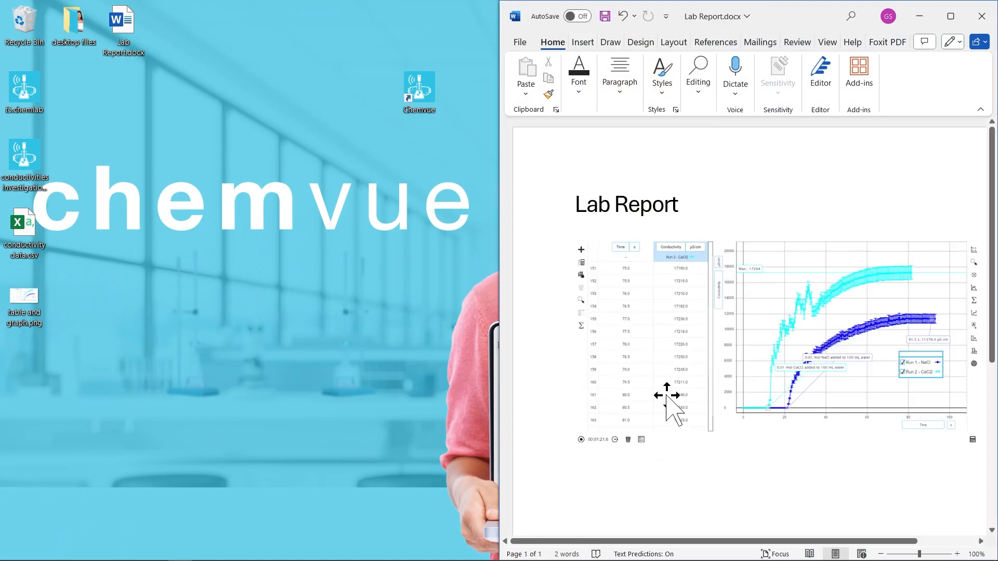
click(726, 352)
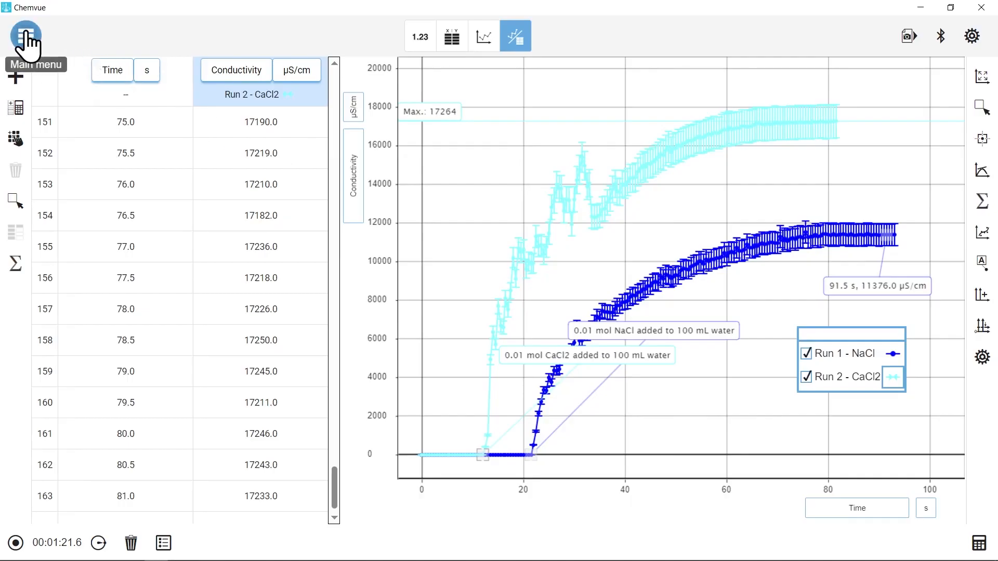
click(26, 36)
mouse_move(46, 82)
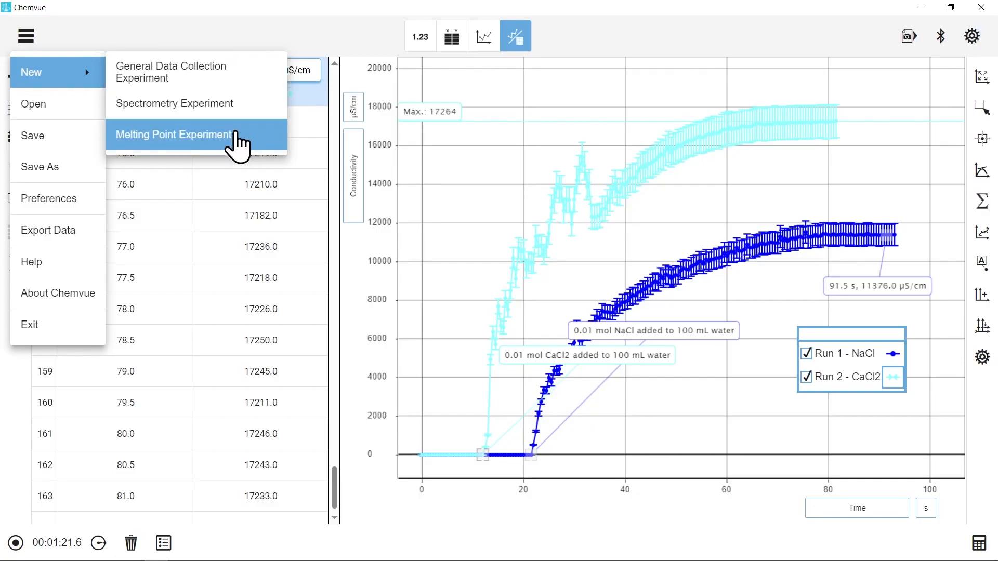
click(282, 30)
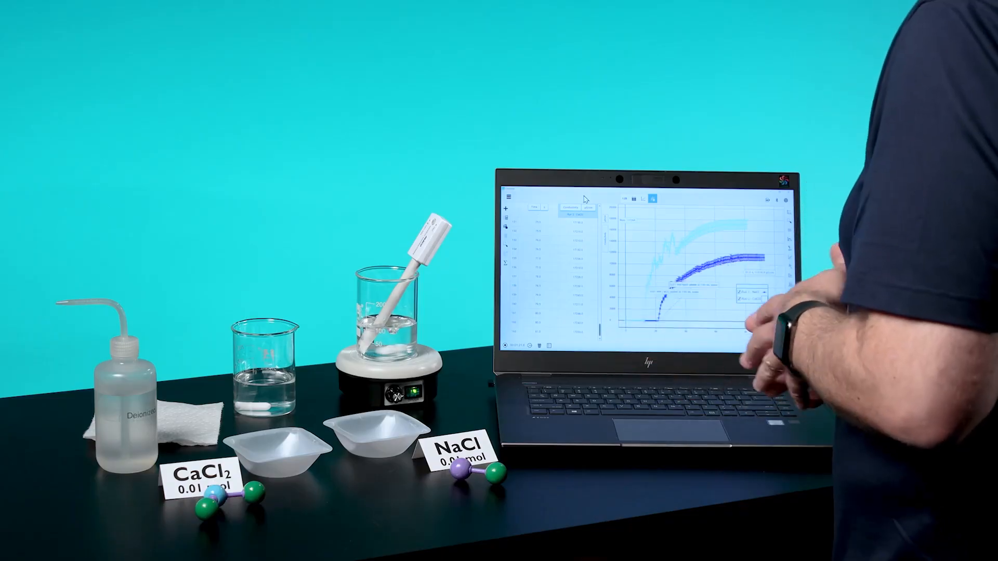